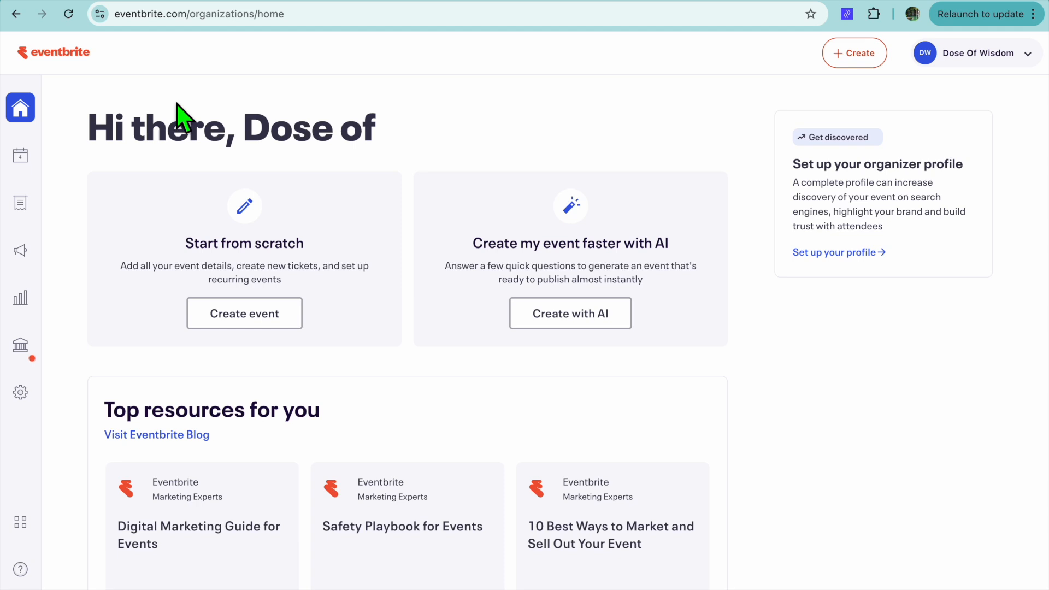
Step: Create an event from scratch and upload the Printify "Manually Order" PNG from Downloads as its image, keeping the default focus point
click(259, 316)
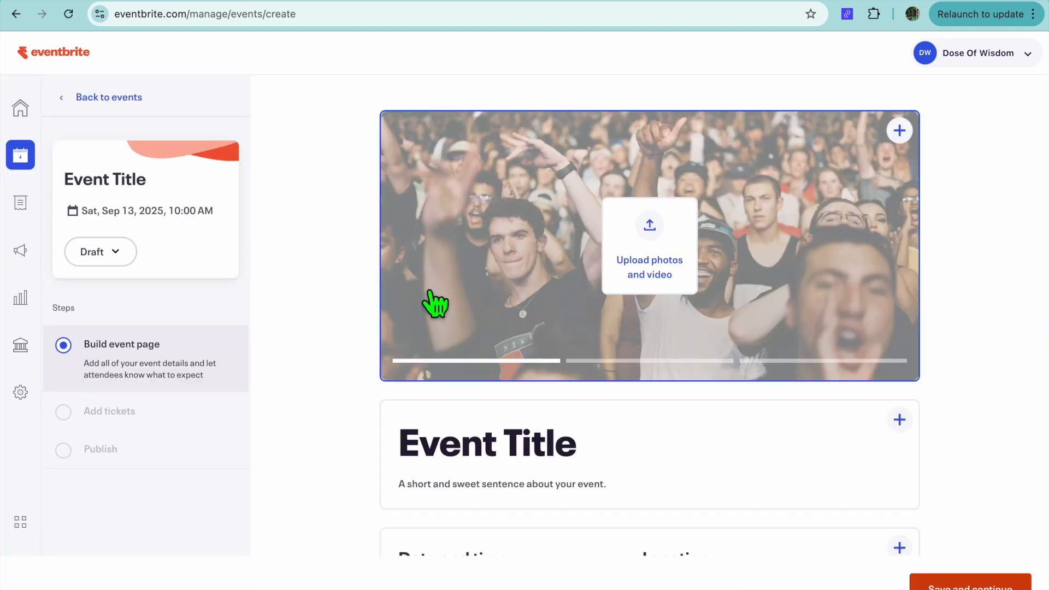
click(655, 266)
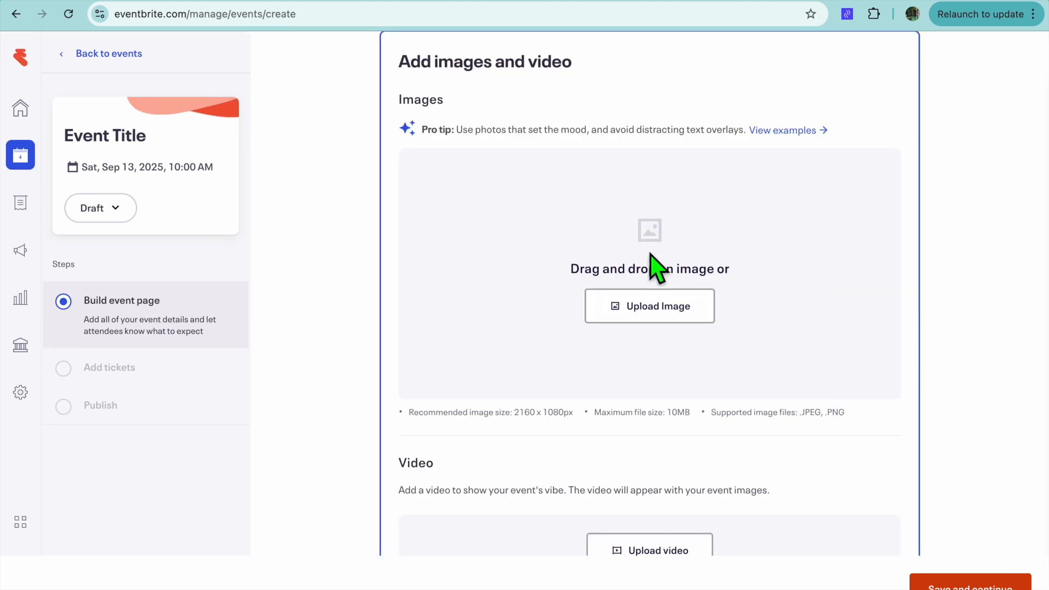
click(686, 313)
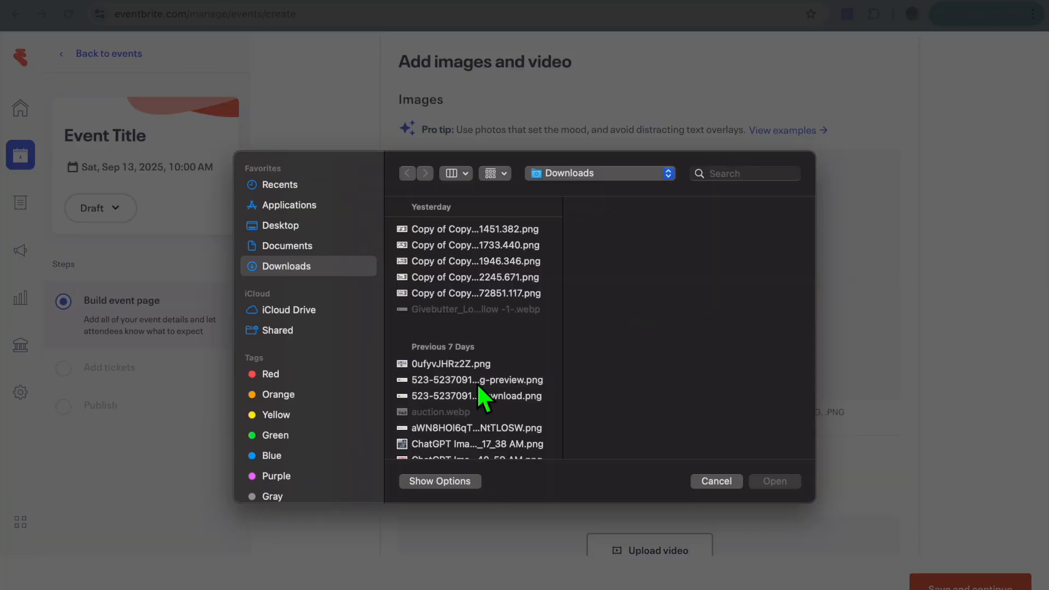
scroll(477, 383, down, 5)
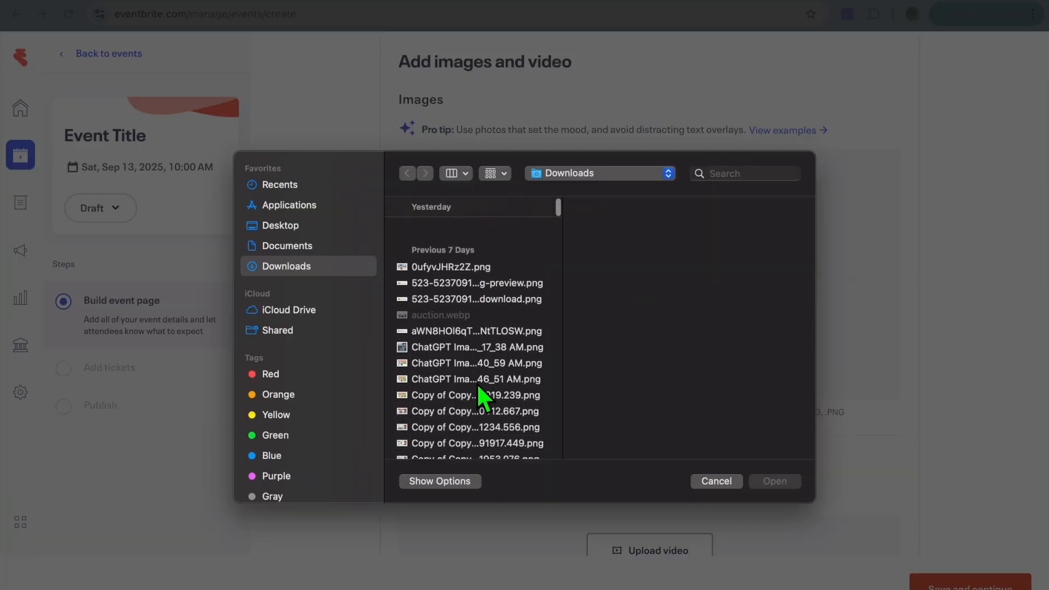
click(500, 425)
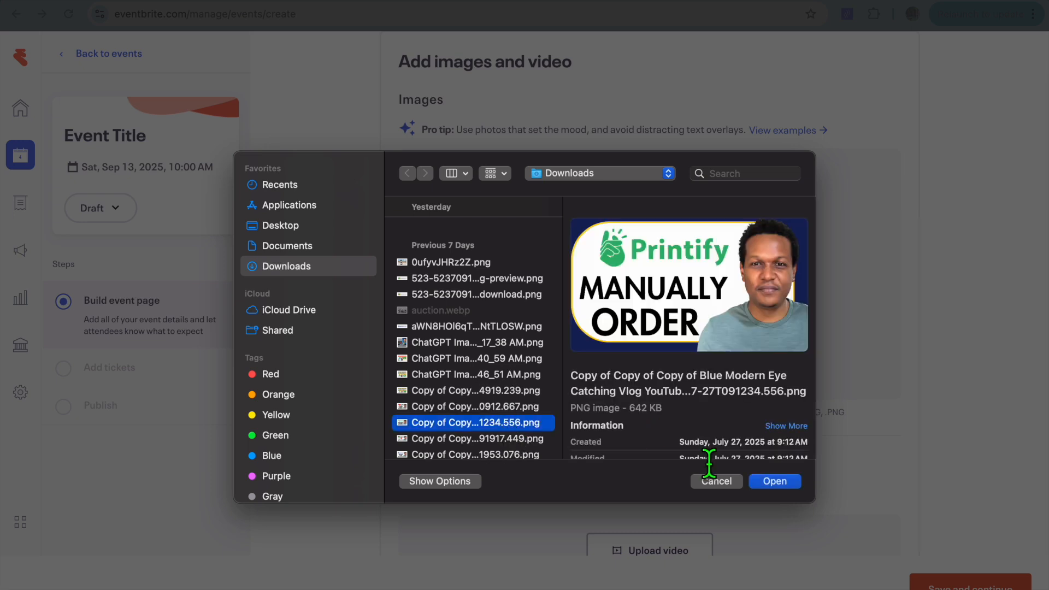
click(789, 479)
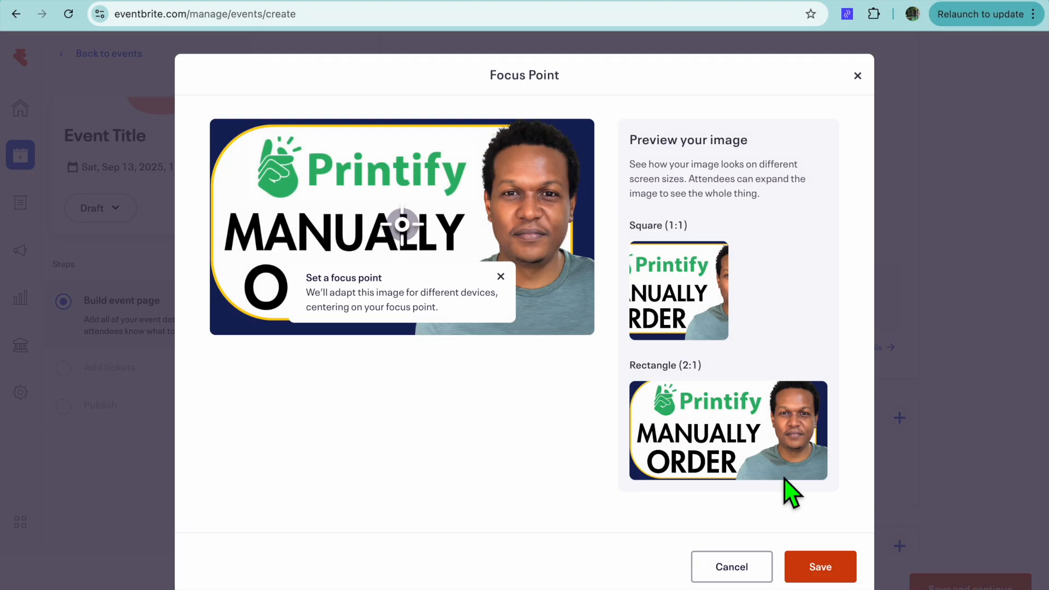
click(826, 580)
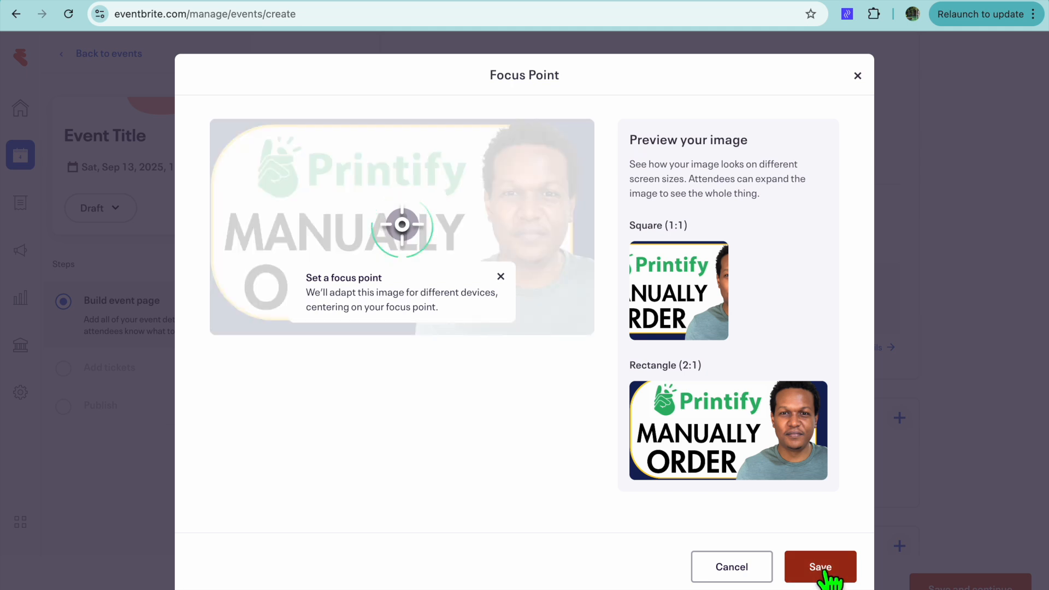
Step: Fill in the event overview with "TEST EVENT" as both the event title and the summary
scroll(749, 562, down, 6)
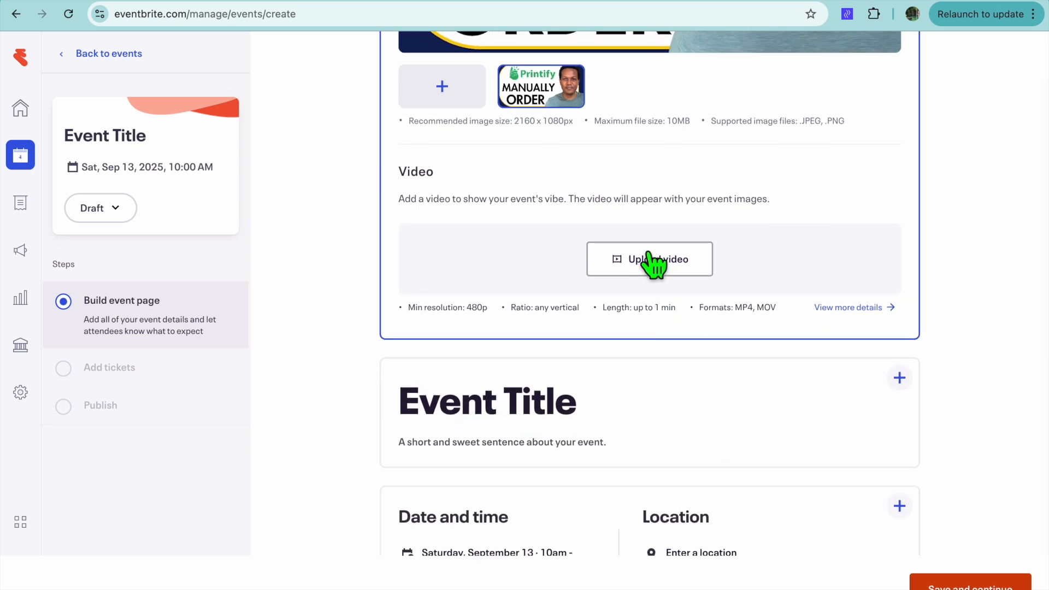
click(579, 418)
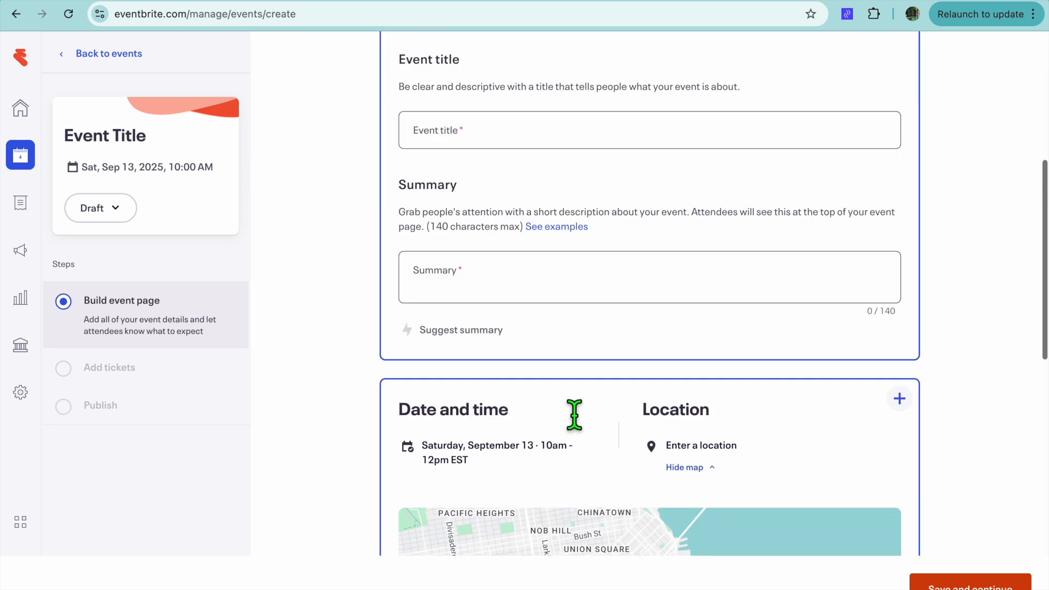
click(504, 300)
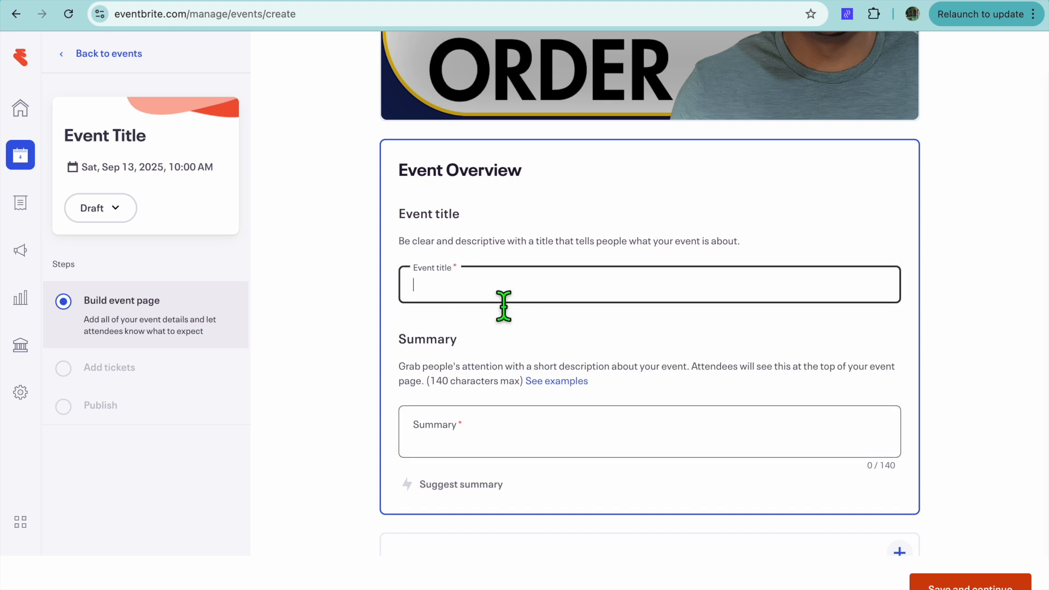
text(TEST EVENT)
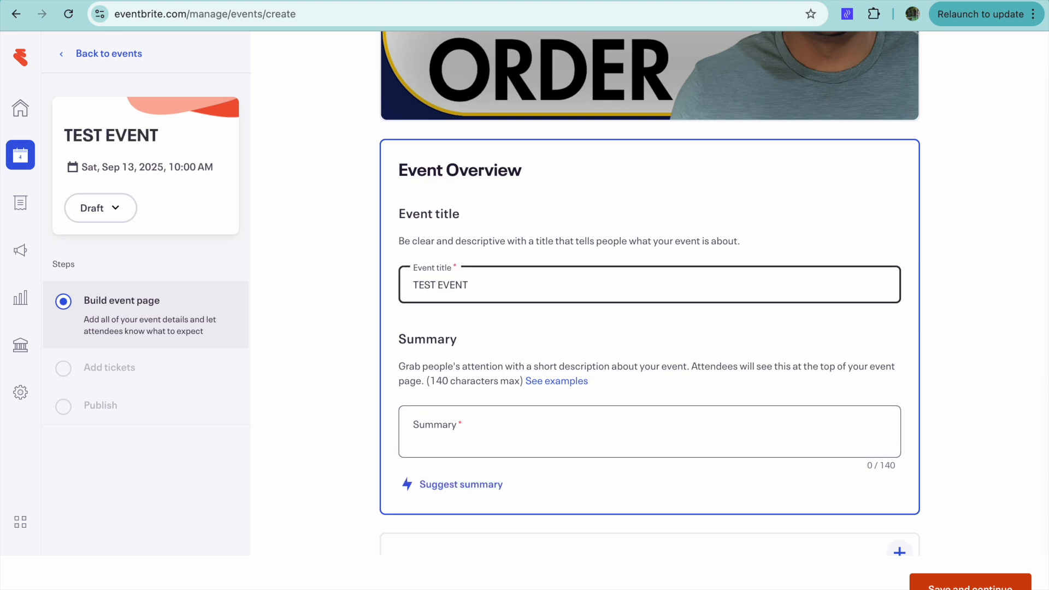
click(557, 439)
text(TEST EVENT)
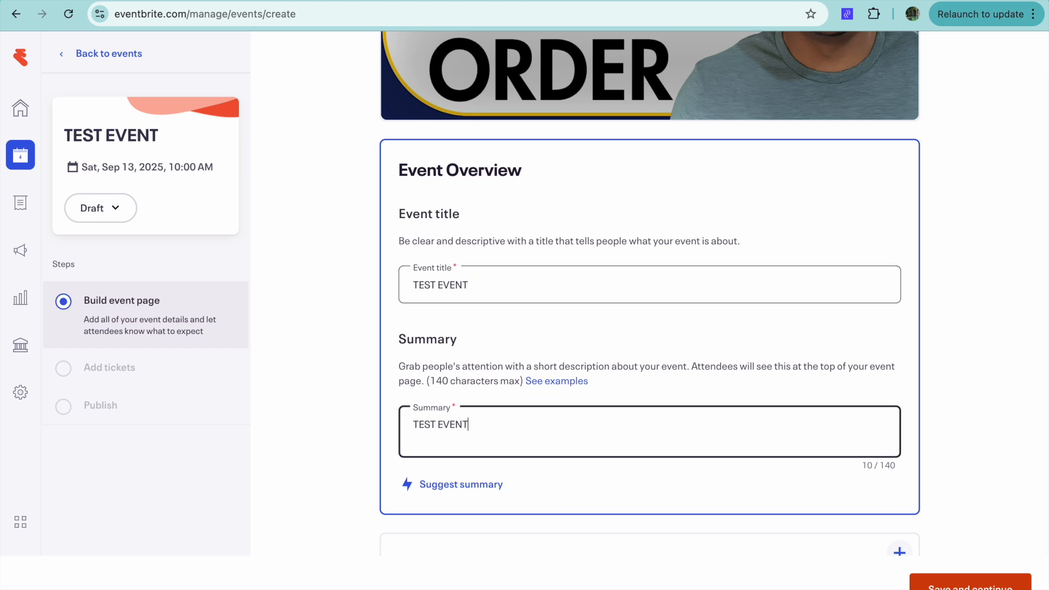
Step: Open the date and location section and set the single event's date to 09/01/2025
scroll(694, 538, down, 10)
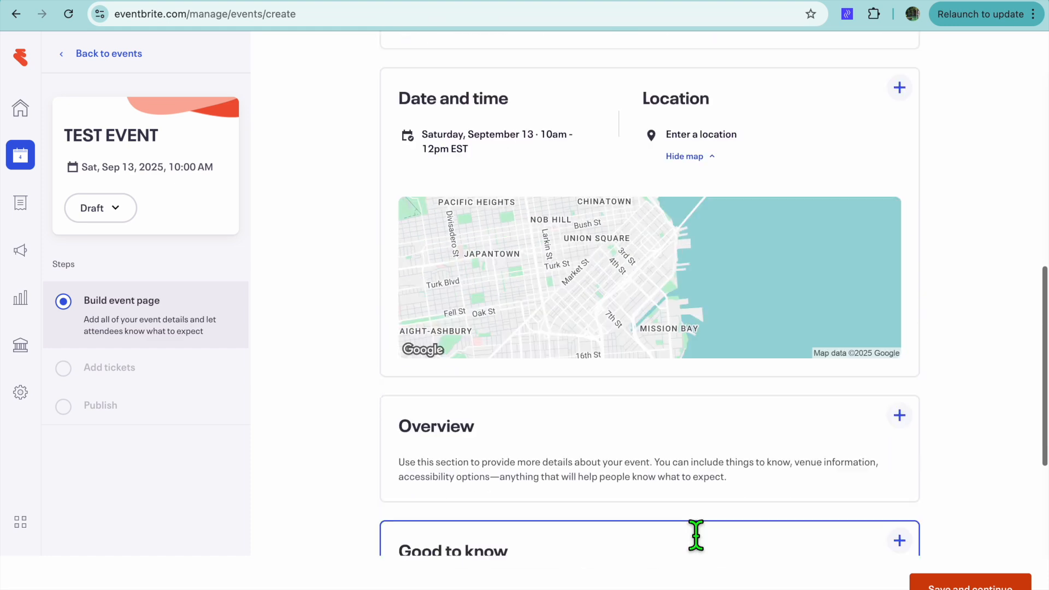
scroll(695, 535, up, 5)
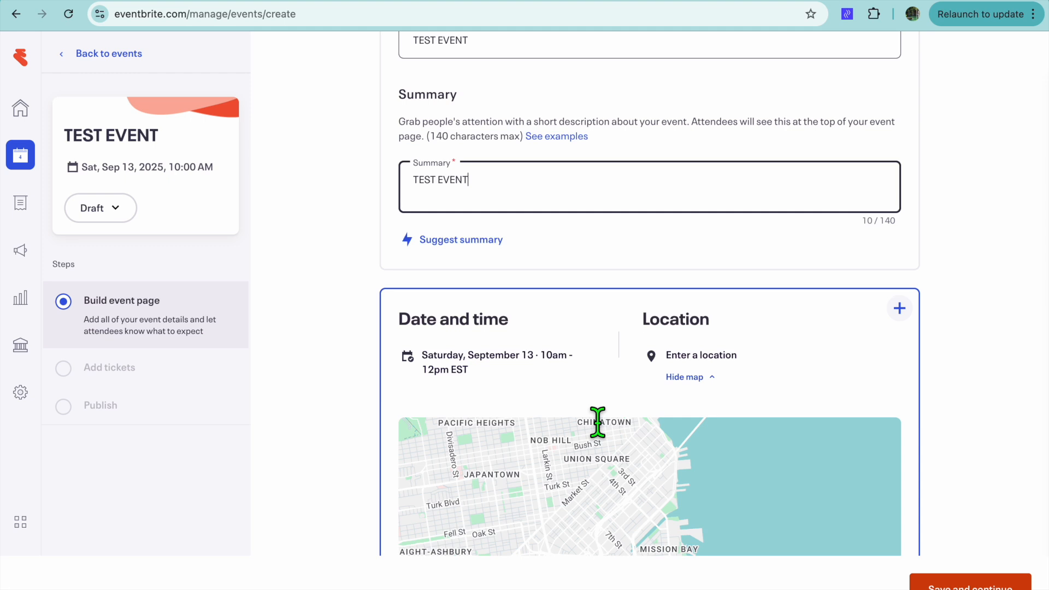
click(901, 310)
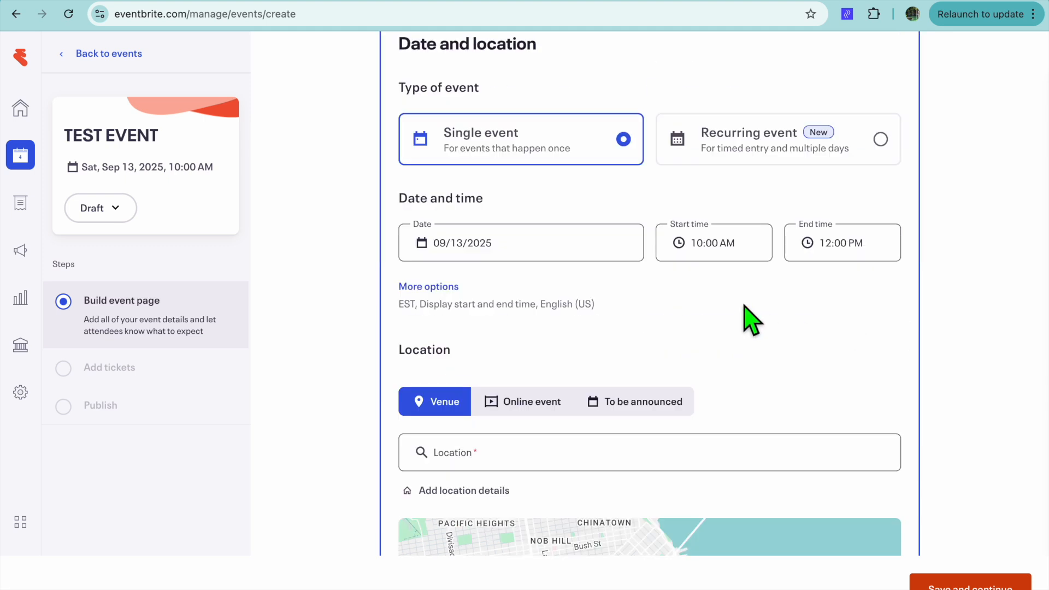
scroll(752, 321, up, 2)
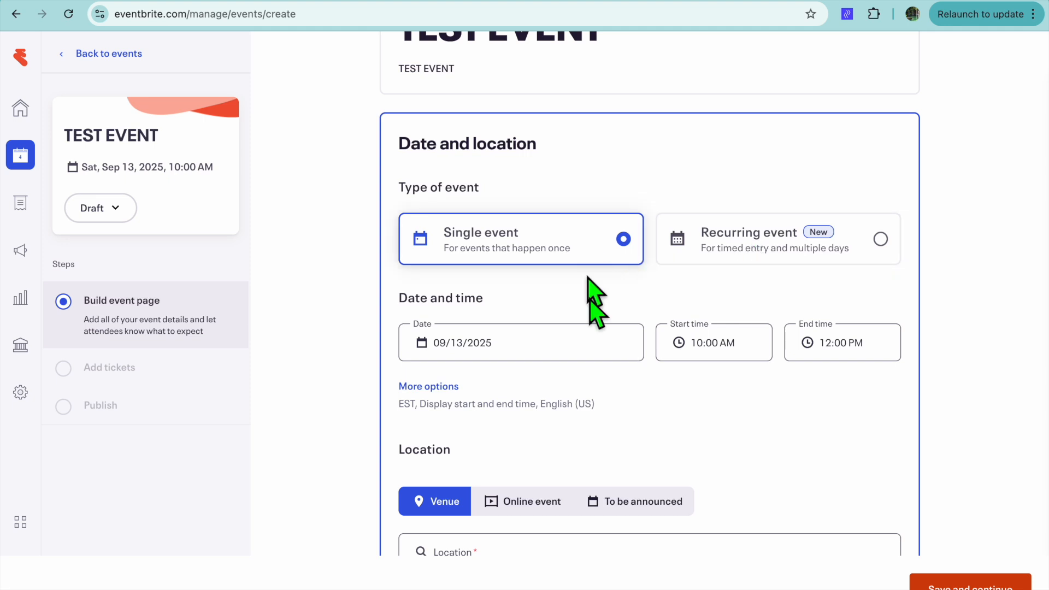
click(553, 355)
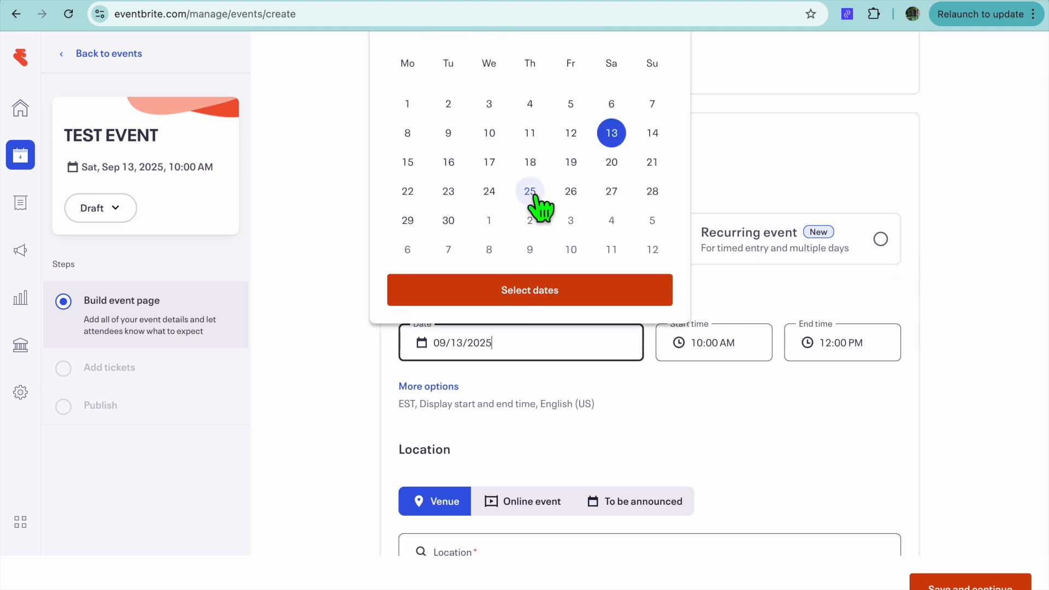
scroll(576, 199, up, 1)
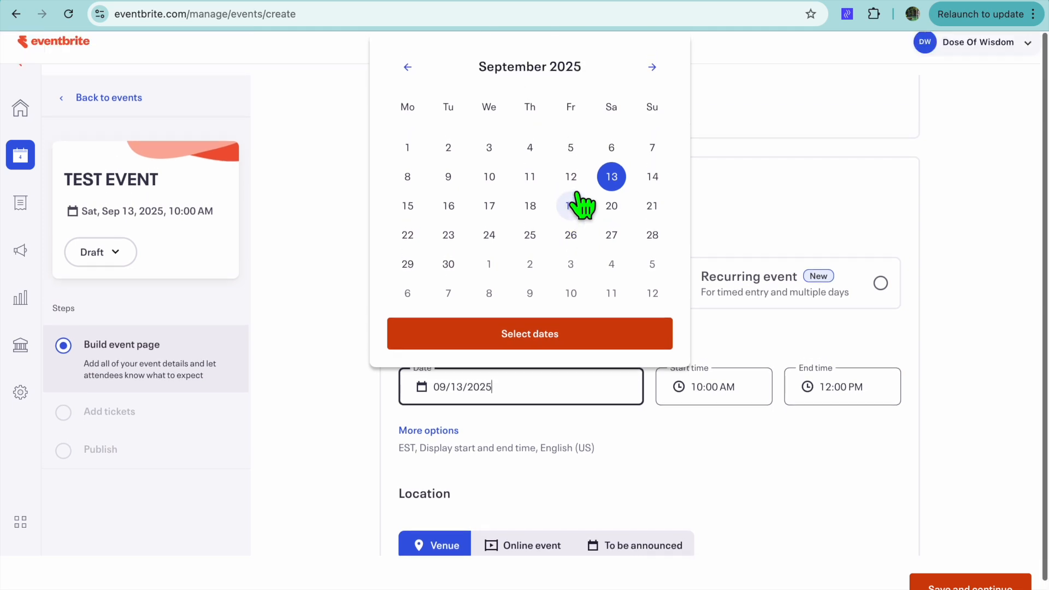
click(412, 153)
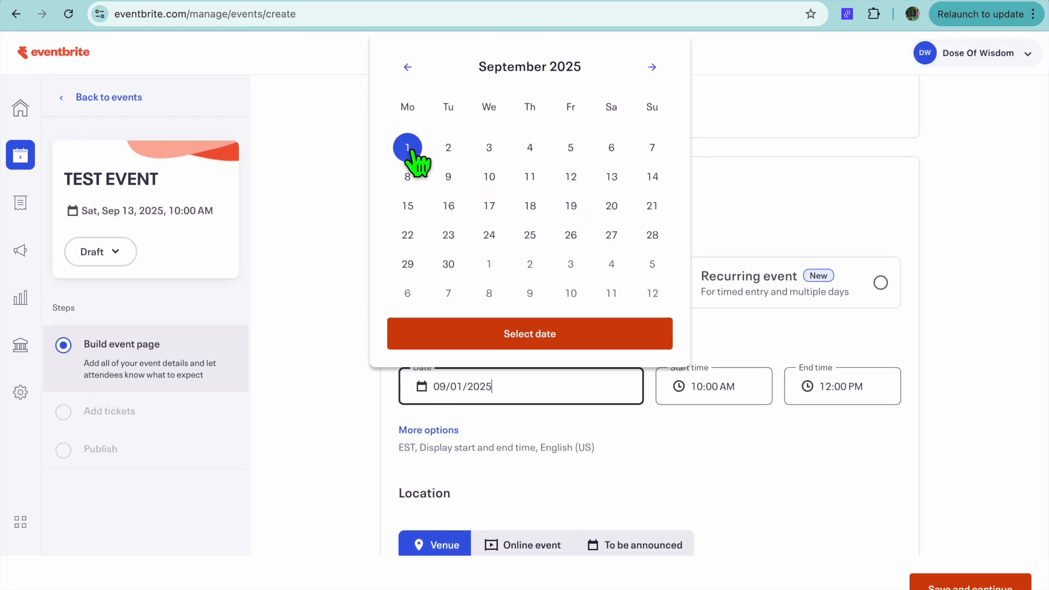
click(654, 334)
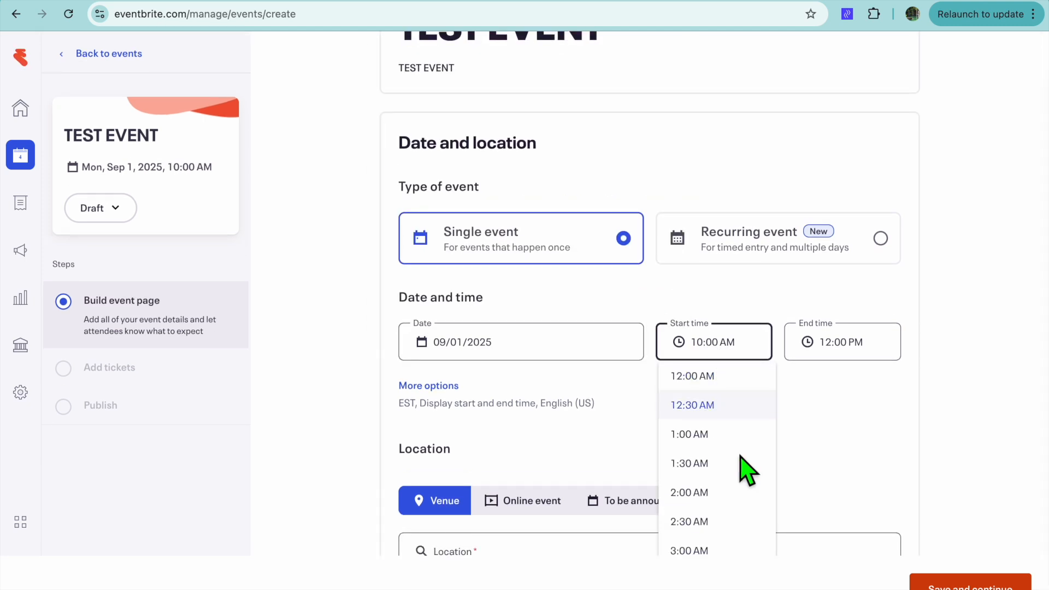
Step: Set the event's start time to 11:00 AM and its end time to 11:30 AM
scroll(747, 494, down, 3)
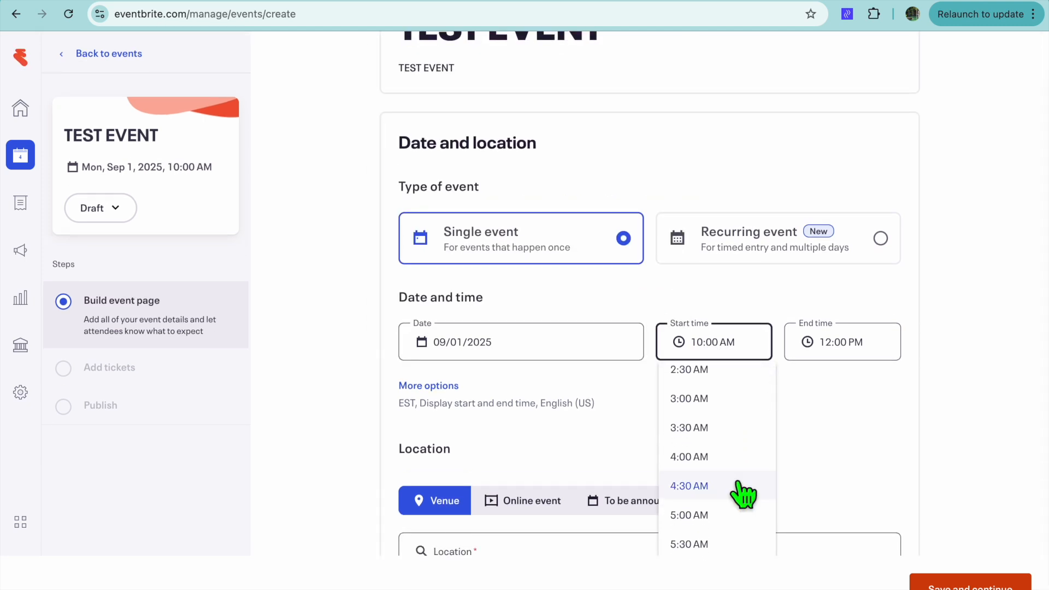
scroll(744, 494, down, 3)
scroll(744, 495, down, 10)
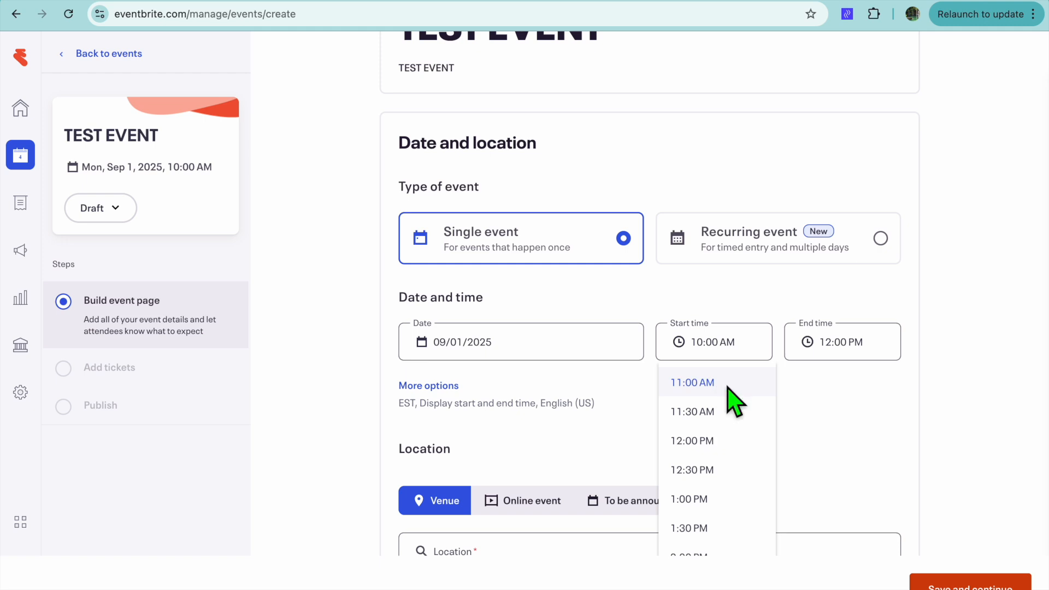
click(723, 383)
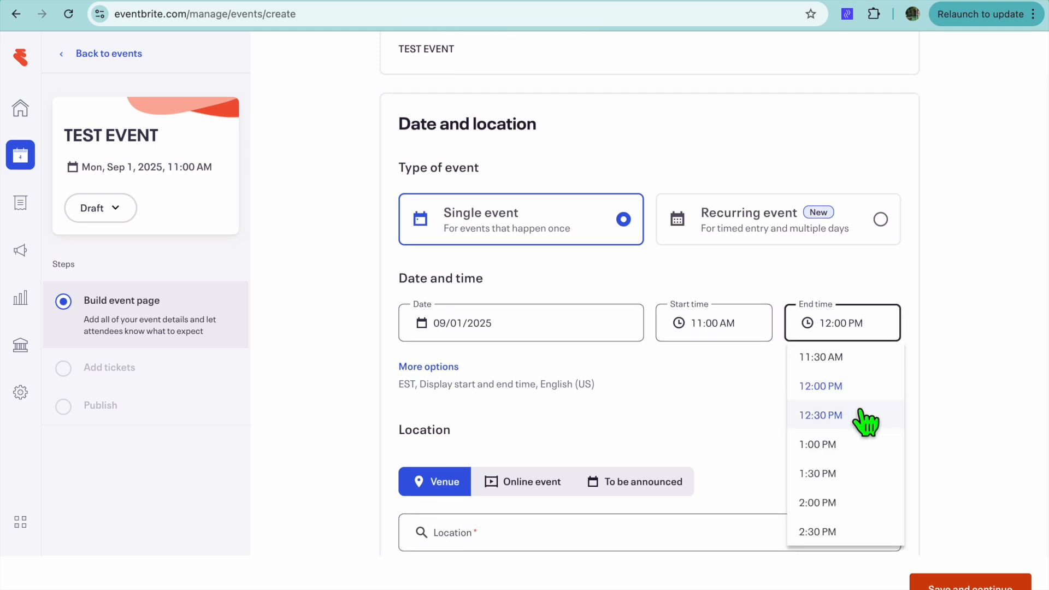
scroll(834, 385, up, 1)
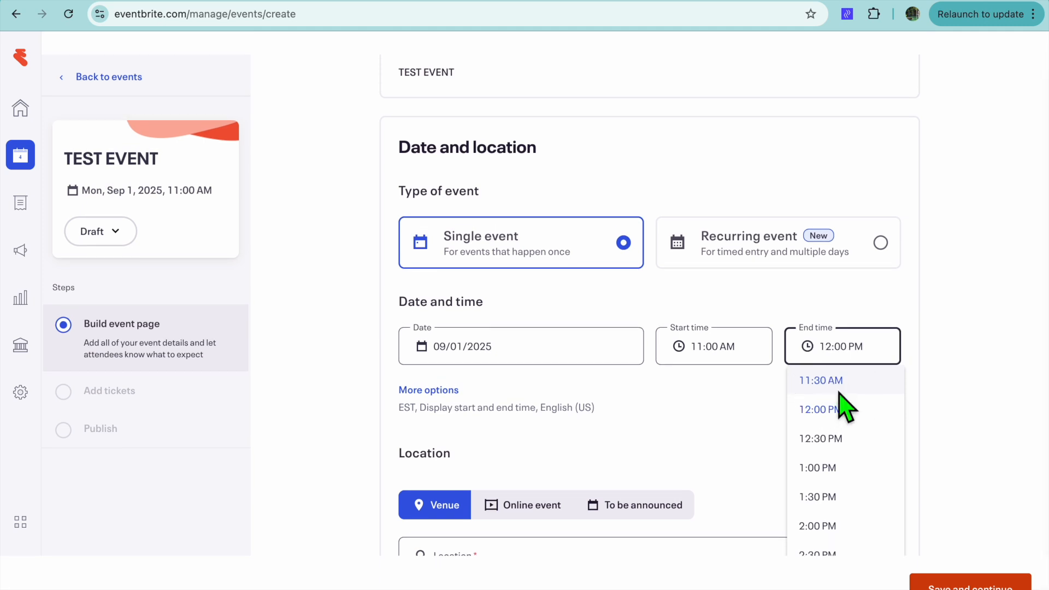
click(830, 381)
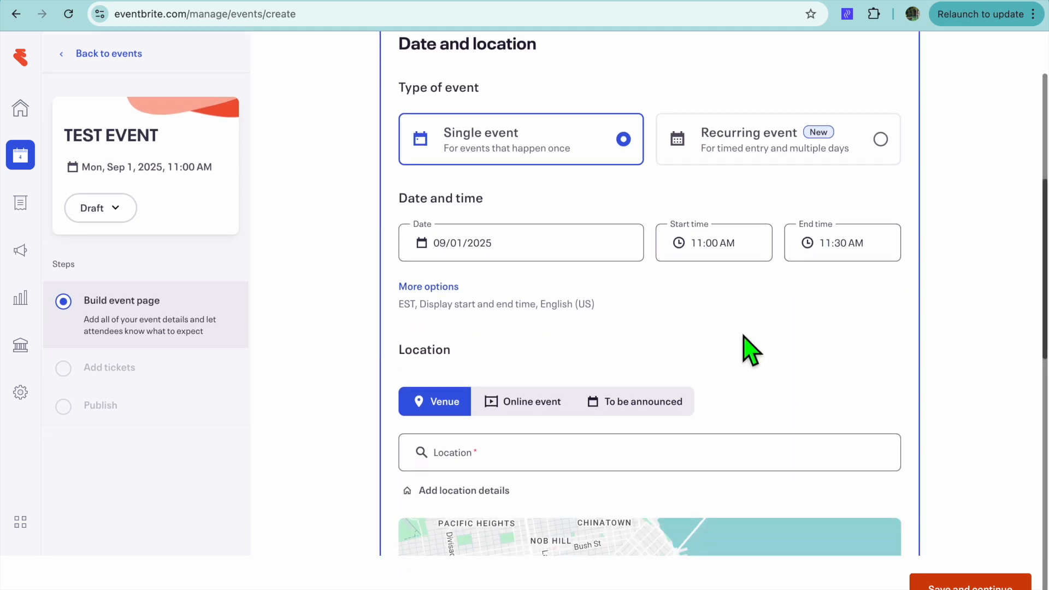
Step: Try Online event as the location type and settle on To be announced
scroll(722, 337, down, 3)
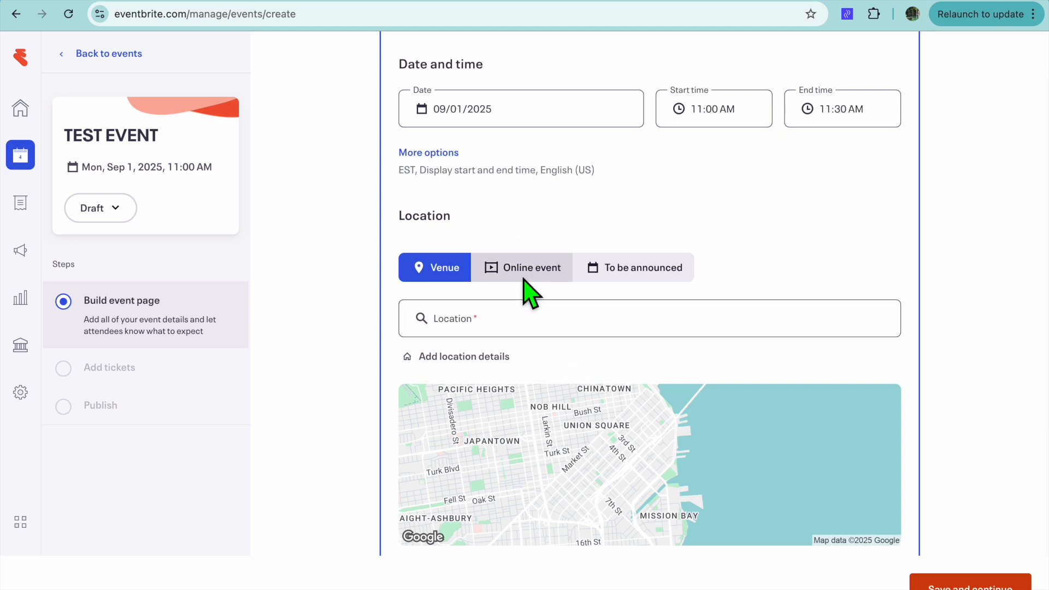
click(529, 292)
scroll(571, 414, down, 3)
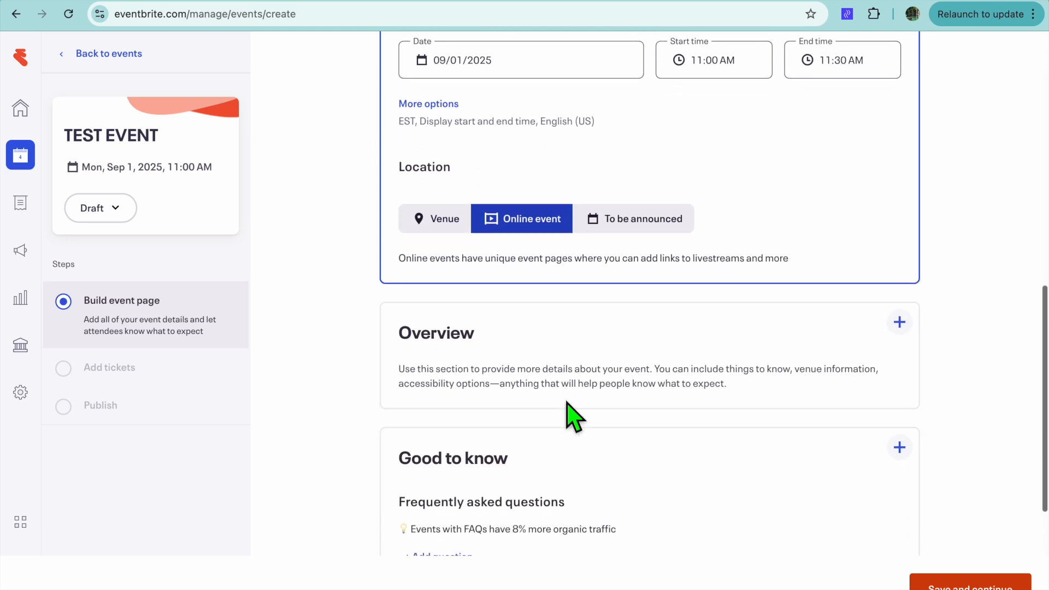
click(604, 201)
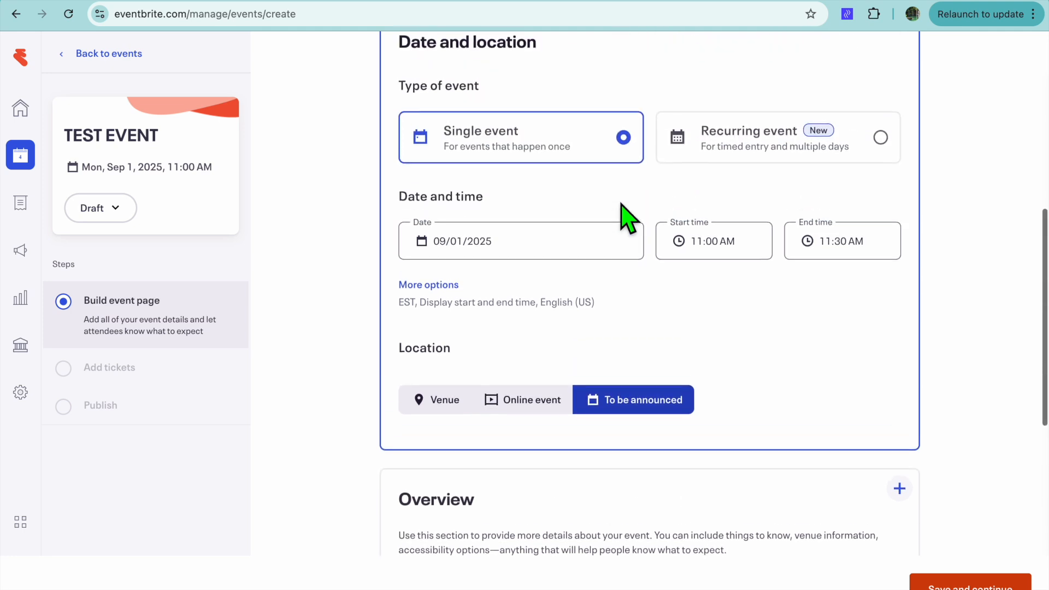
Step: Review the remaining optional event page sections, save the event page and continue to ticket creation
scroll(627, 398, down, 3)
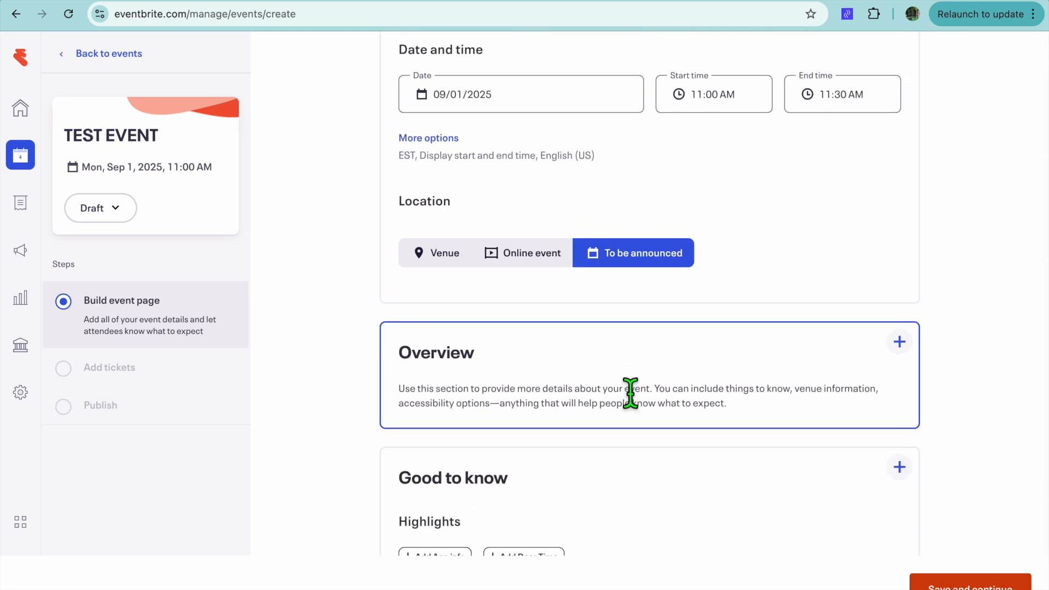
scroll(630, 394, down, 5)
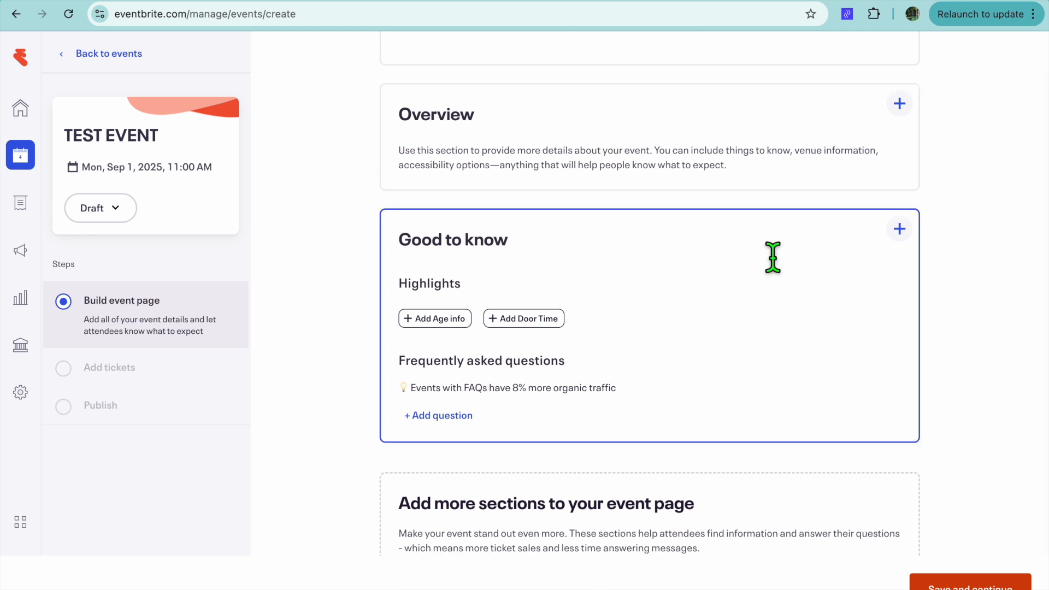
scroll(772, 256, down, 3)
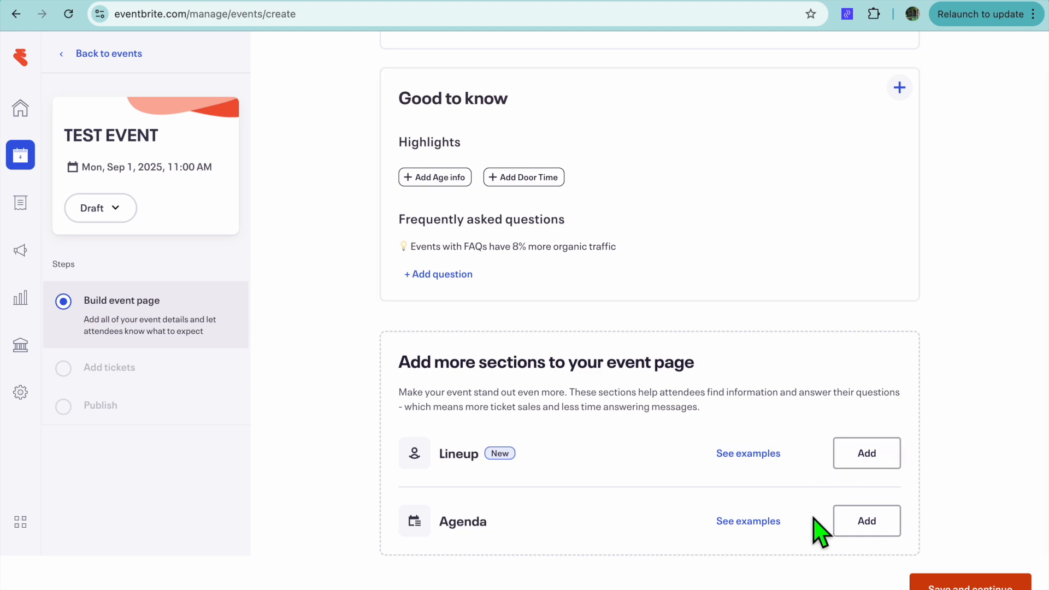
click(953, 585)
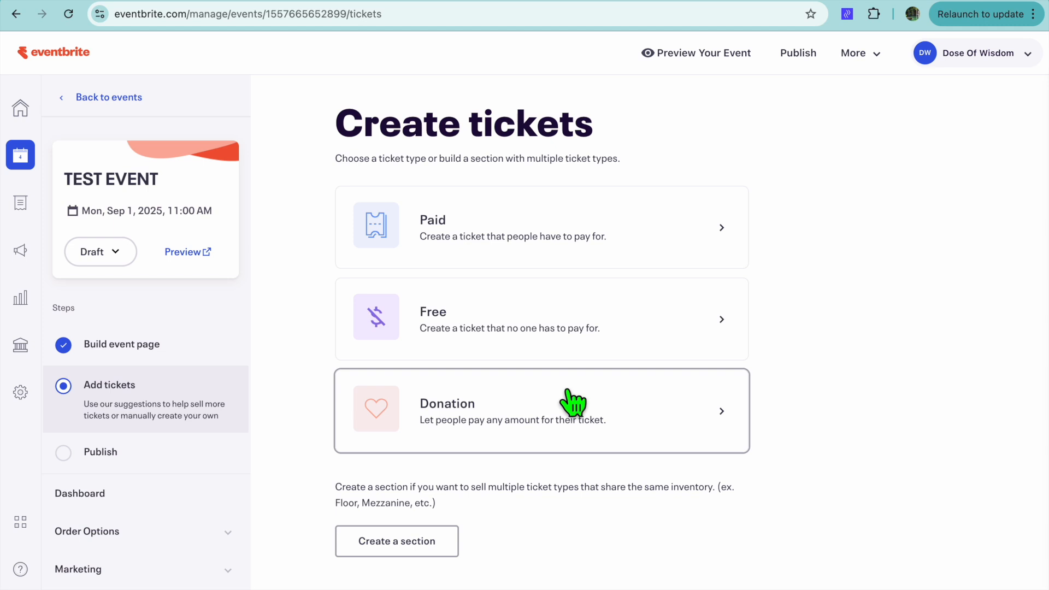
Step: Create a paid General Admission ticket with an available quantity of 50 and a price of $80, absorbing the ticketing fees
click(564, 259)
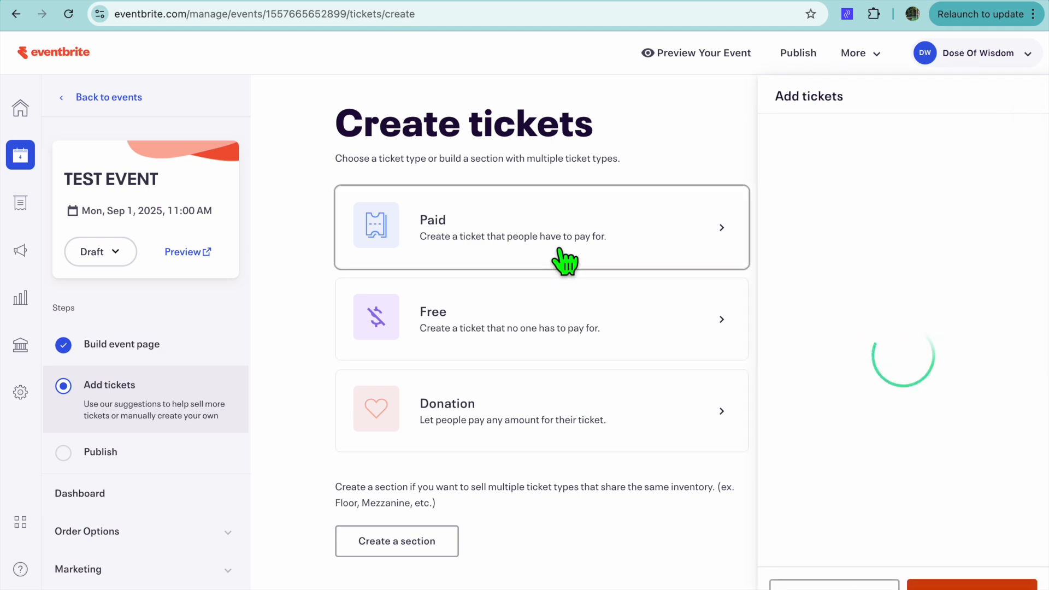
drag(889, 206, 749, 208)
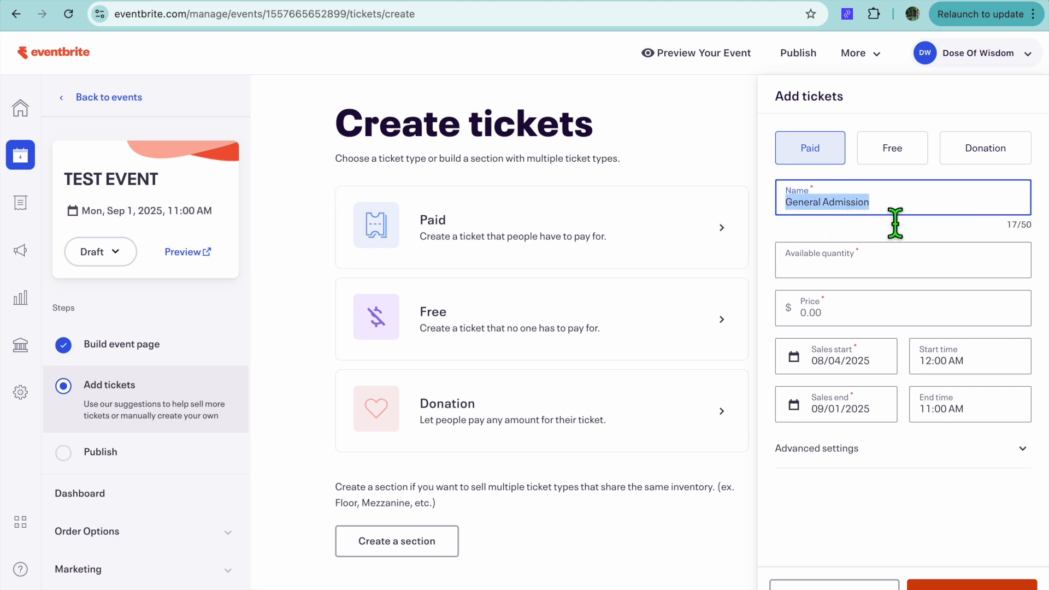
click(890, 268)
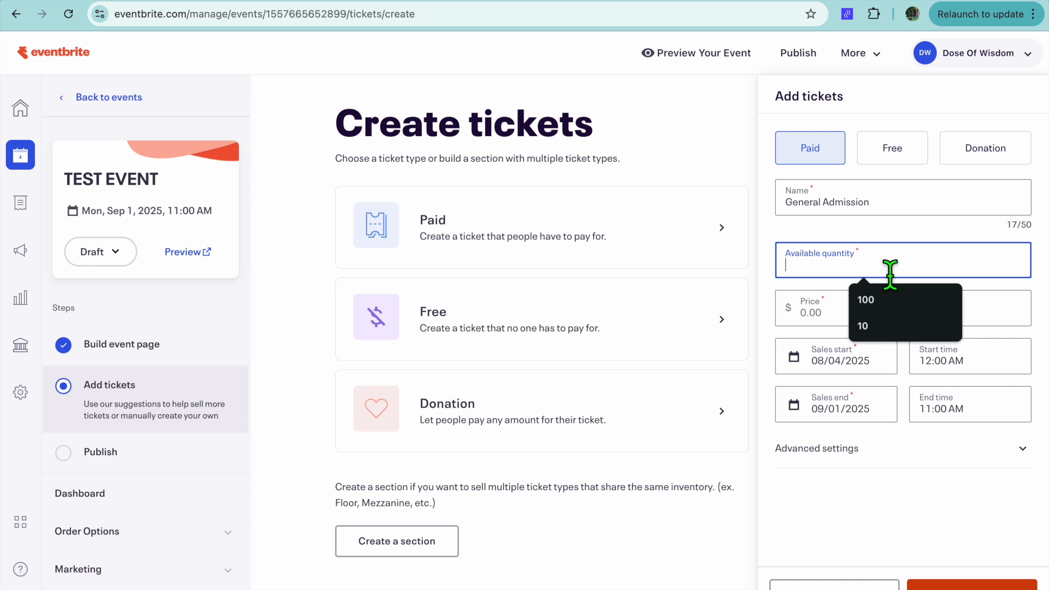
text(50)
click(890, 319)
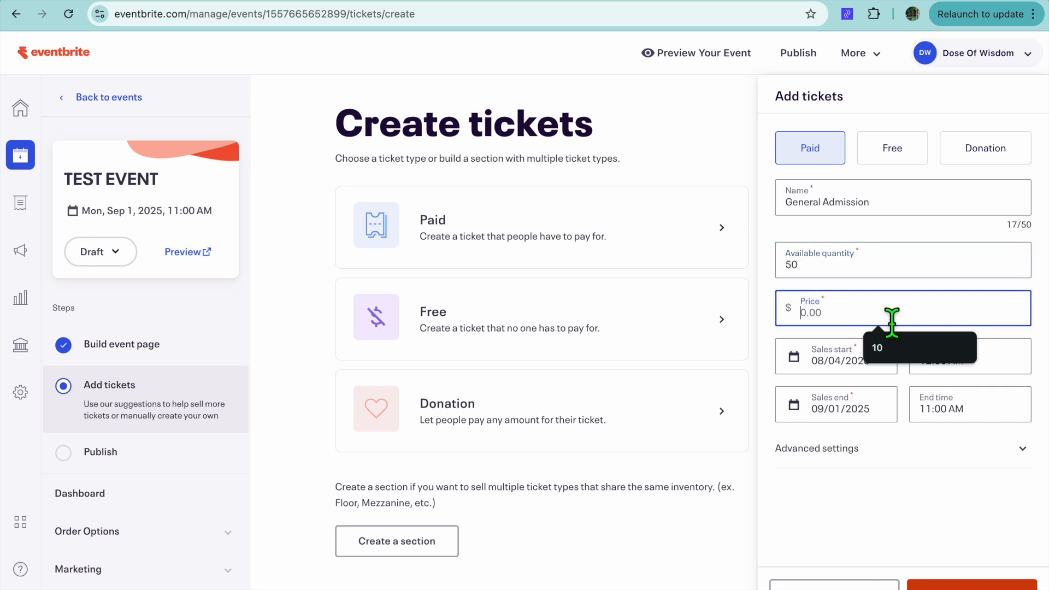
text(80)
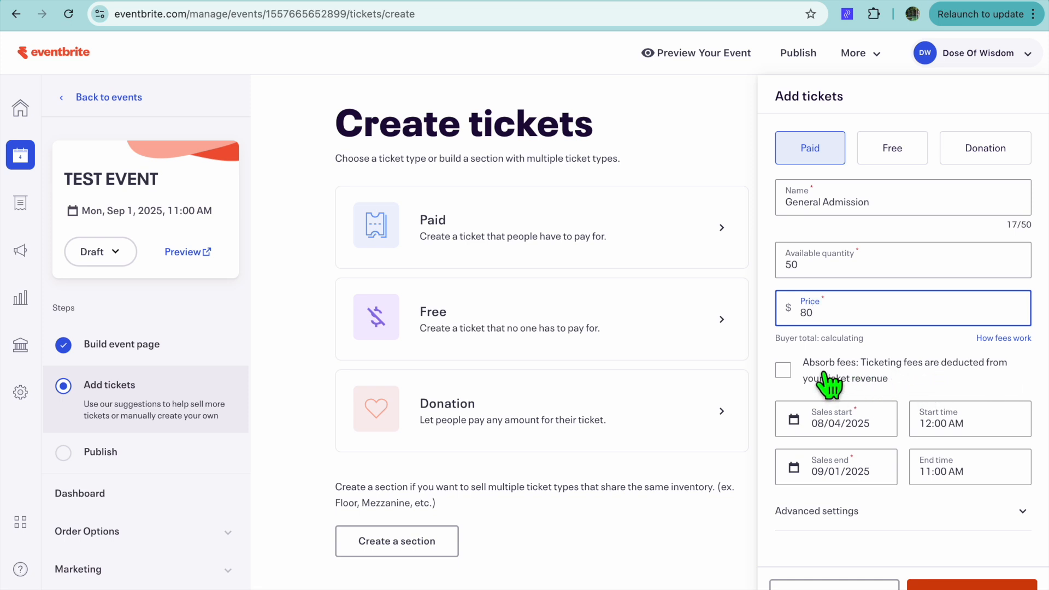
click(784, 370)
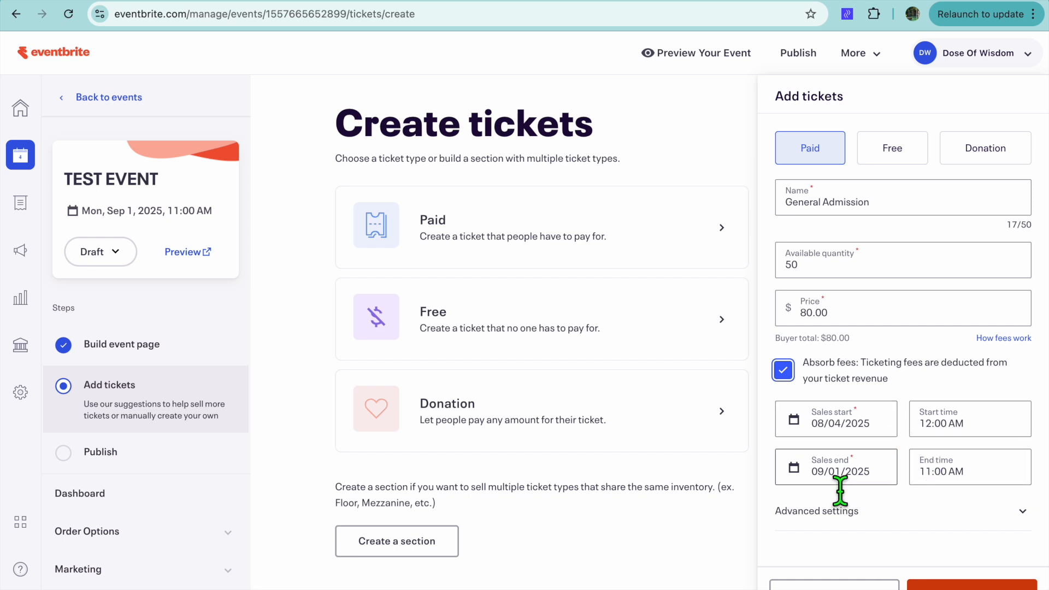
Step: Review the ticket's advanced settings, keeping its visibility as Visible and its sales channel as Everywhere
click(922, 511)
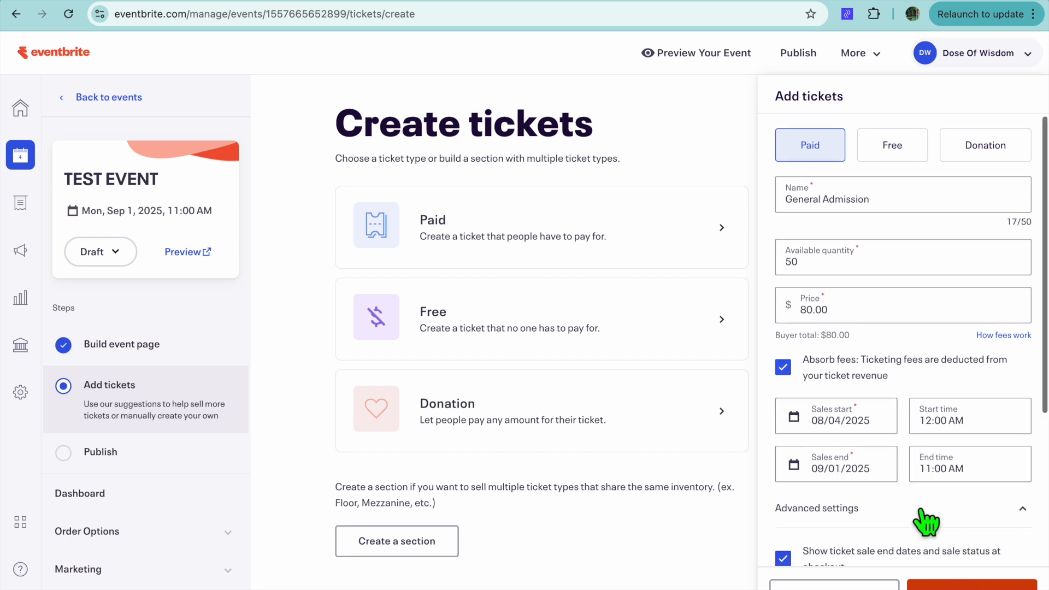
scroll(921, 511, down, 5)
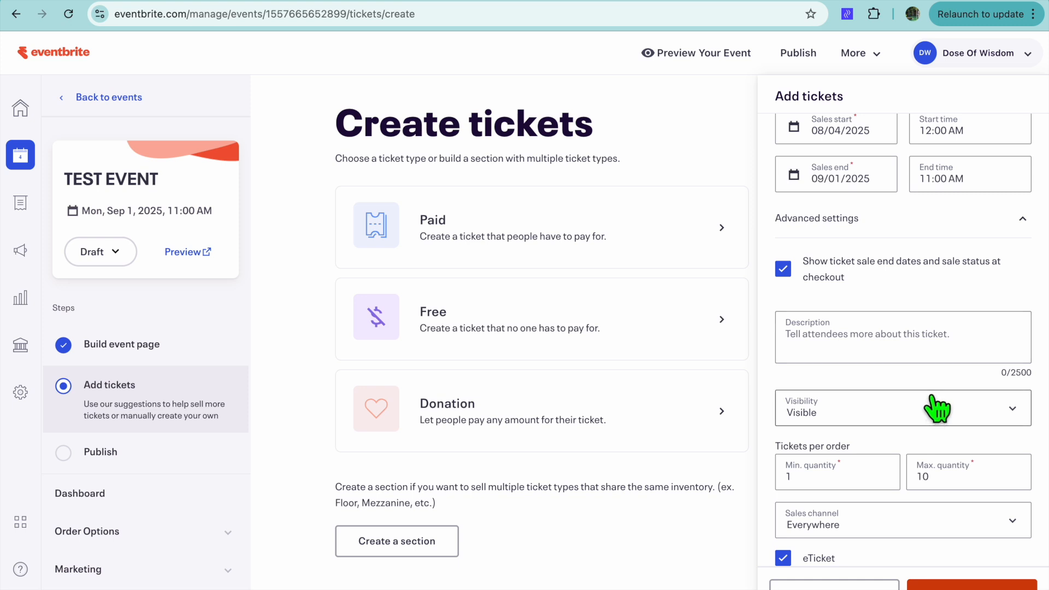
click(923, 420)
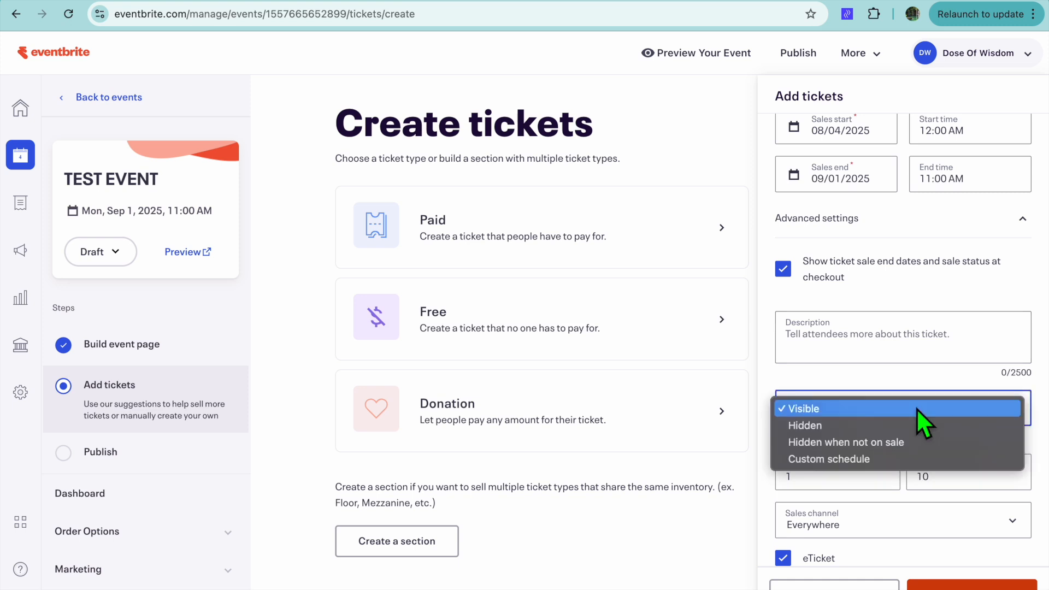
click(923, 409)
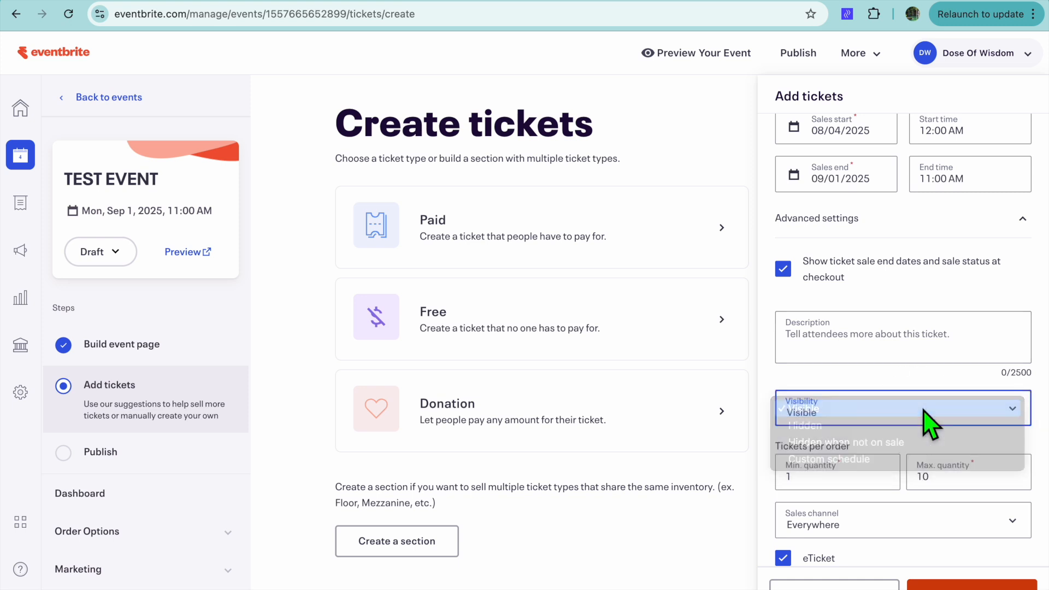
click(918, 421)
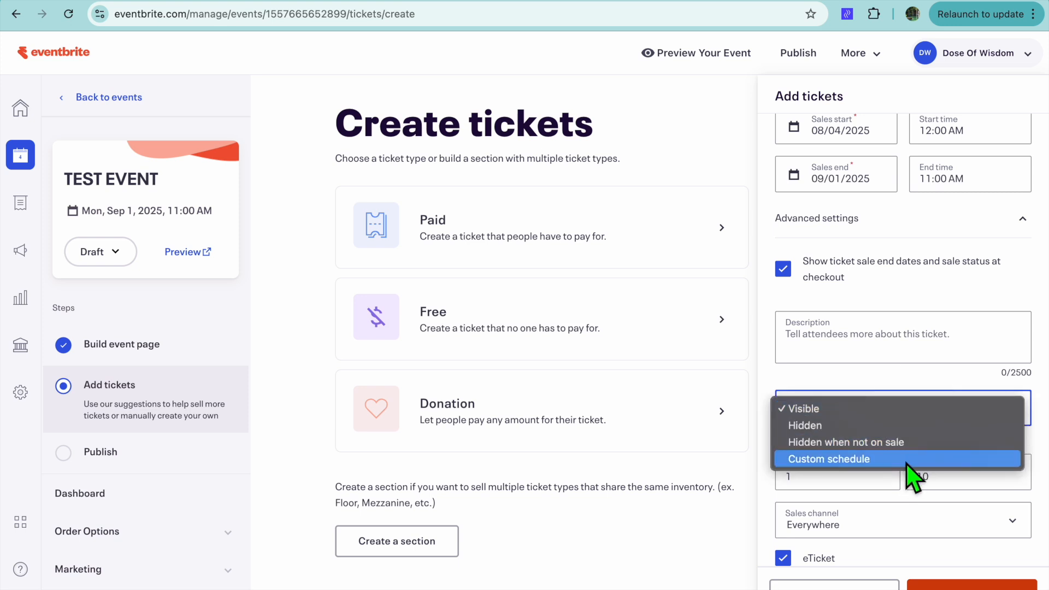
click(908, 387)
scroll(909, 396, down, 2)
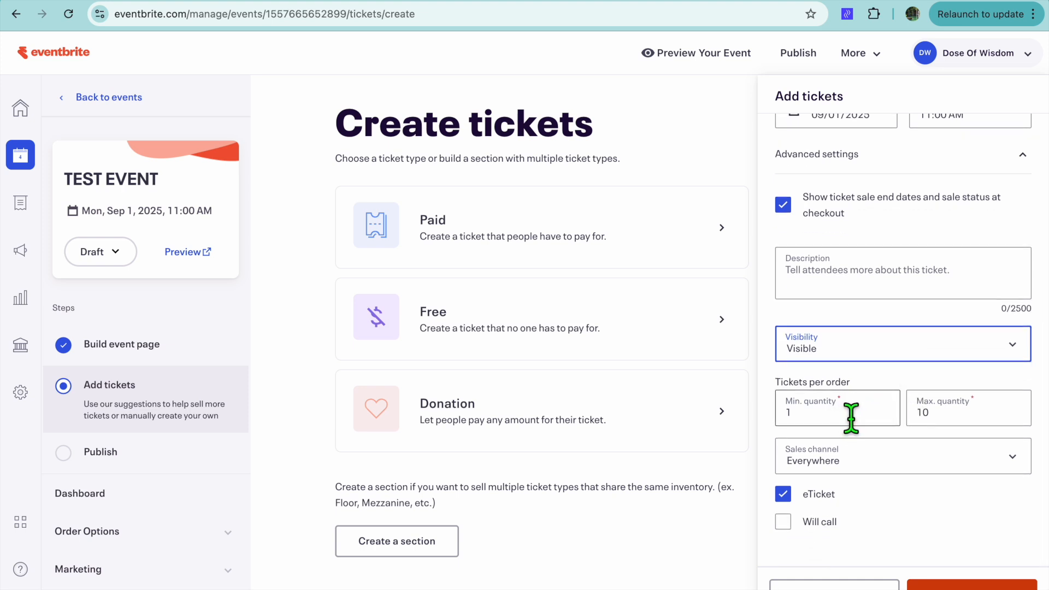
click(905, 452)
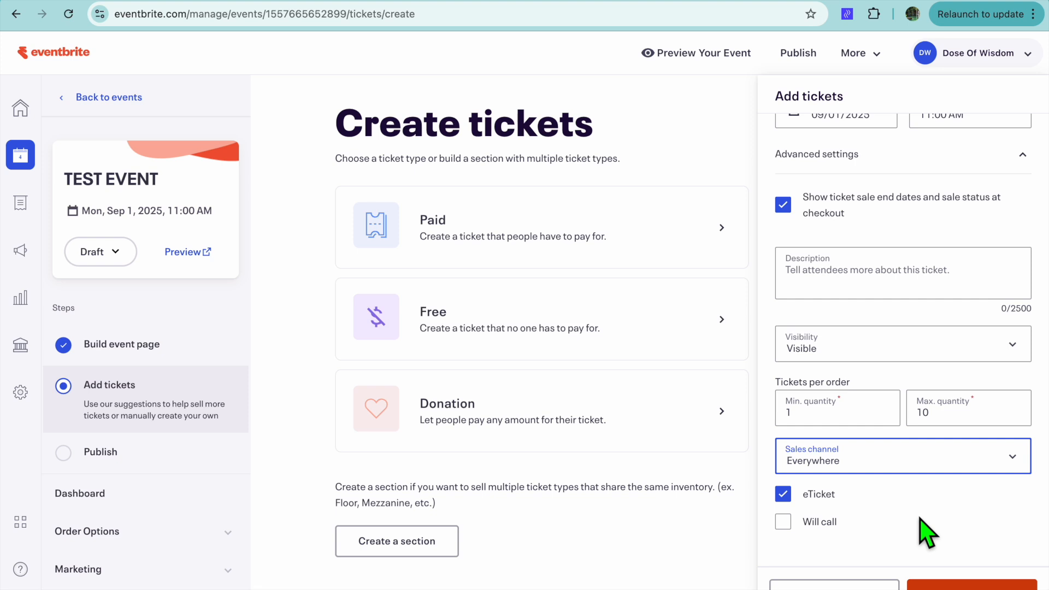
Step: Save the ticket and accept United States as the payout country with USD as the currency
click(970, 585)
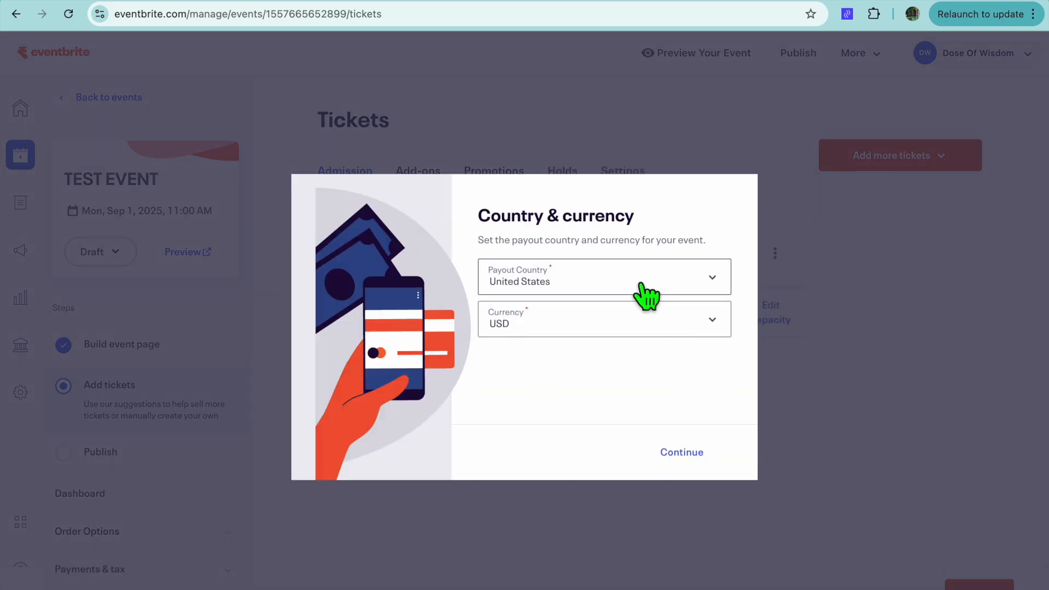
click(693, 444)
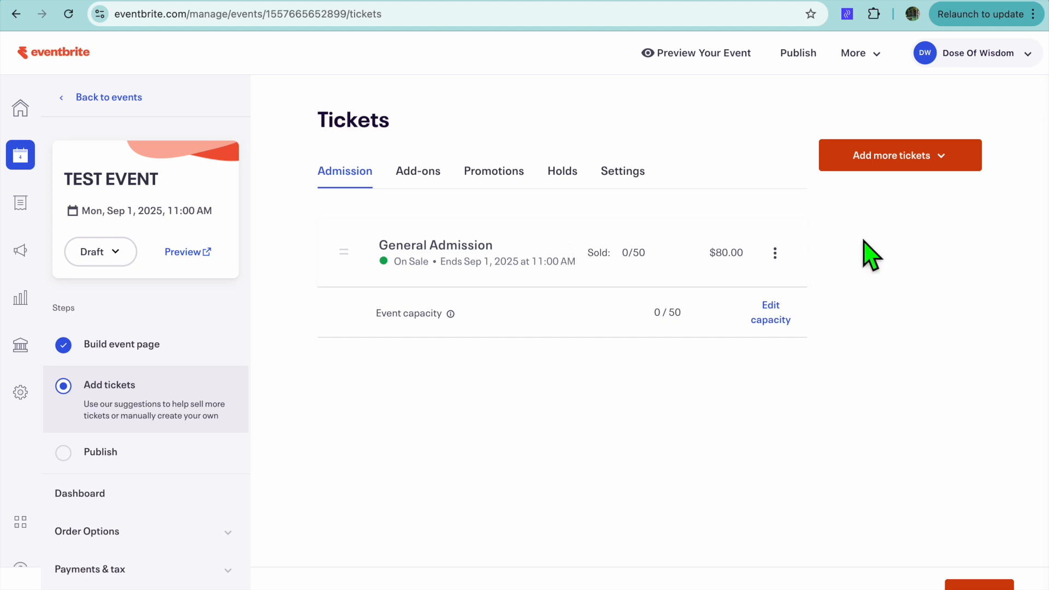
Step: Look through the additional ticket types, the add-ons page and the promotion options for the event
click(936, 163)
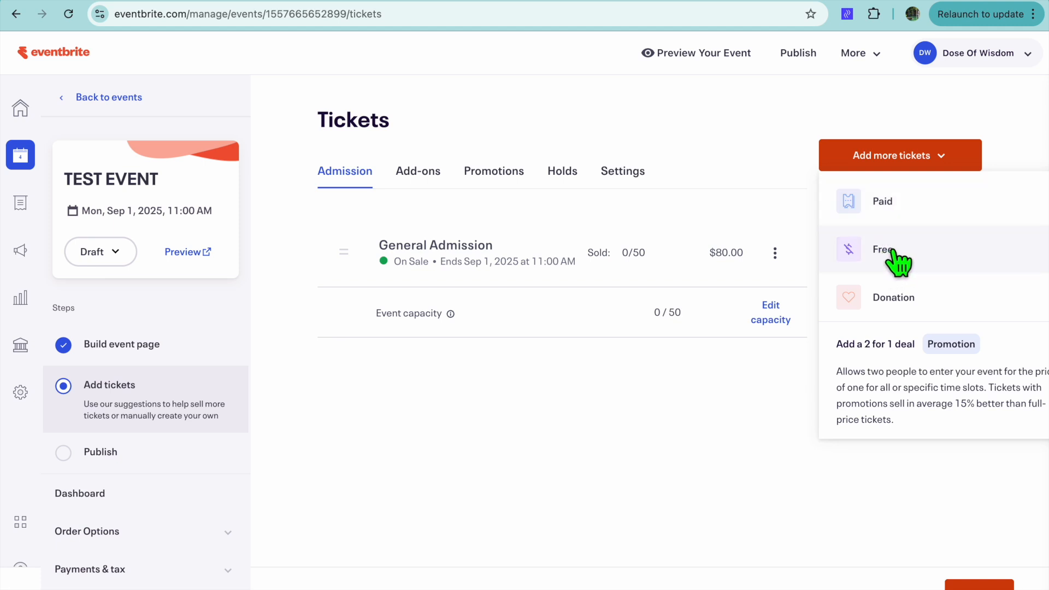
click(681, 386)
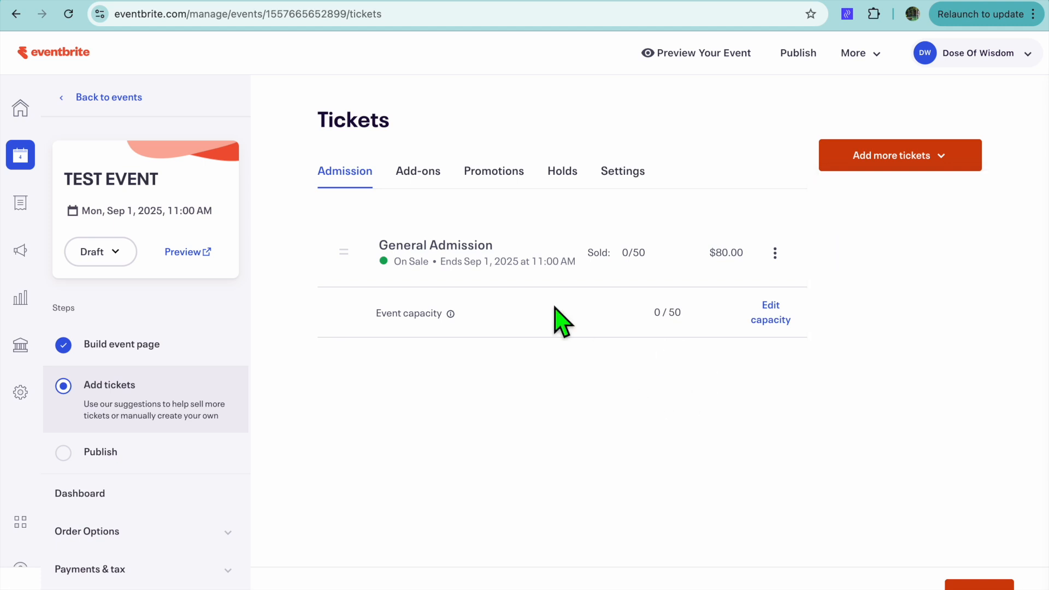
click(420, 172)
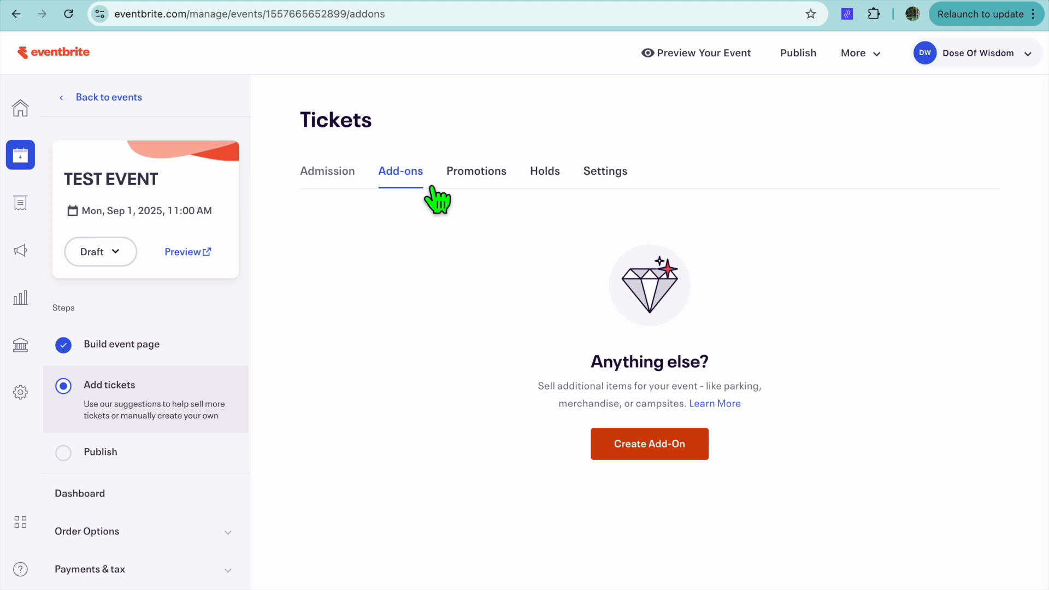
click(486, 171)
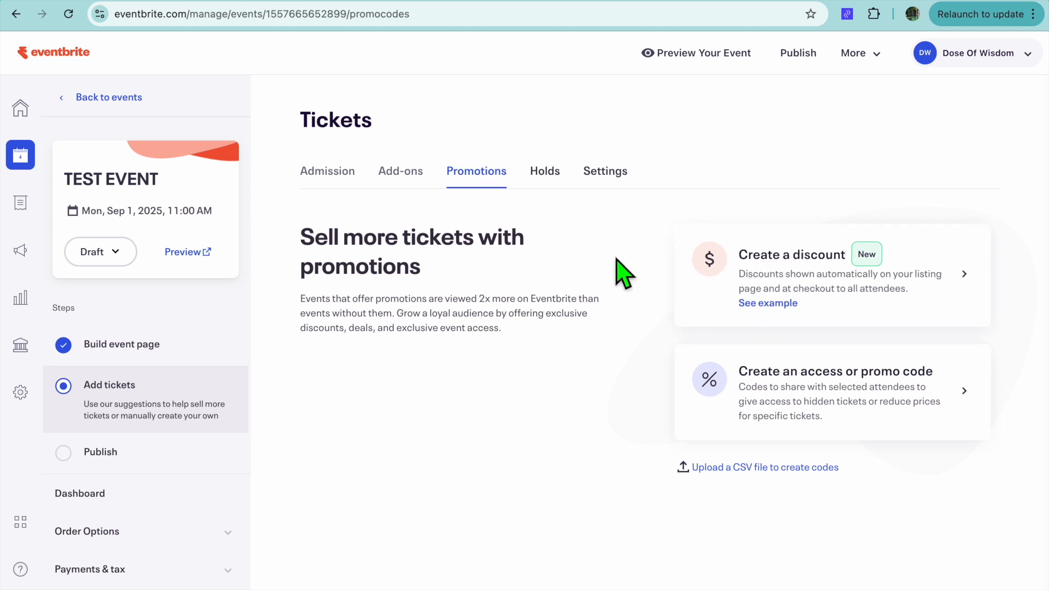
scroll(623, 274, down, 1)
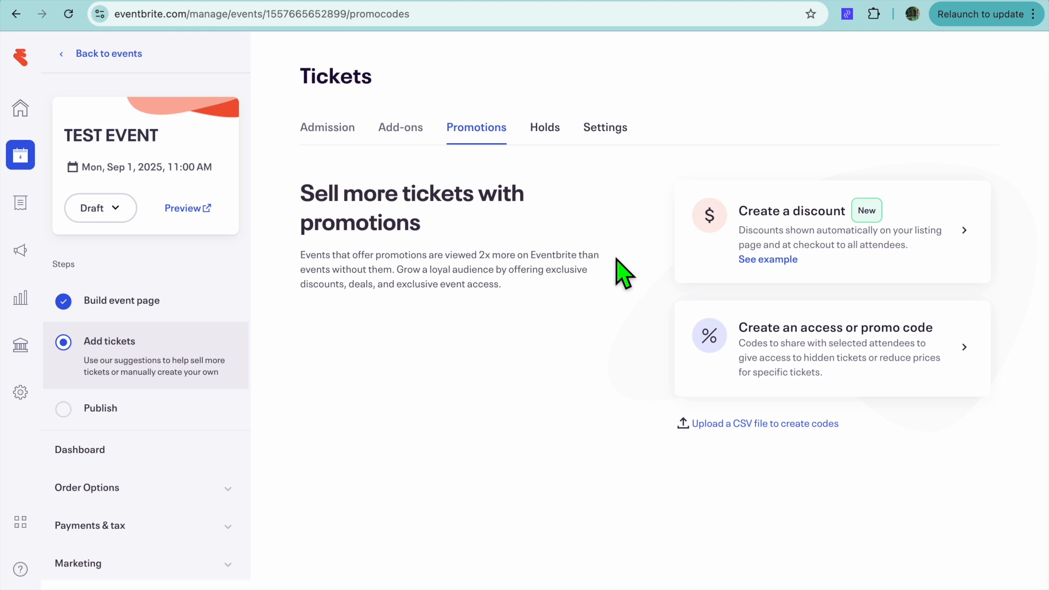
Step: Go to the publish page and set the event type to Convention, category to Hobbies & Special Interest and subcategory to Anime/Comics
click(134, 415)
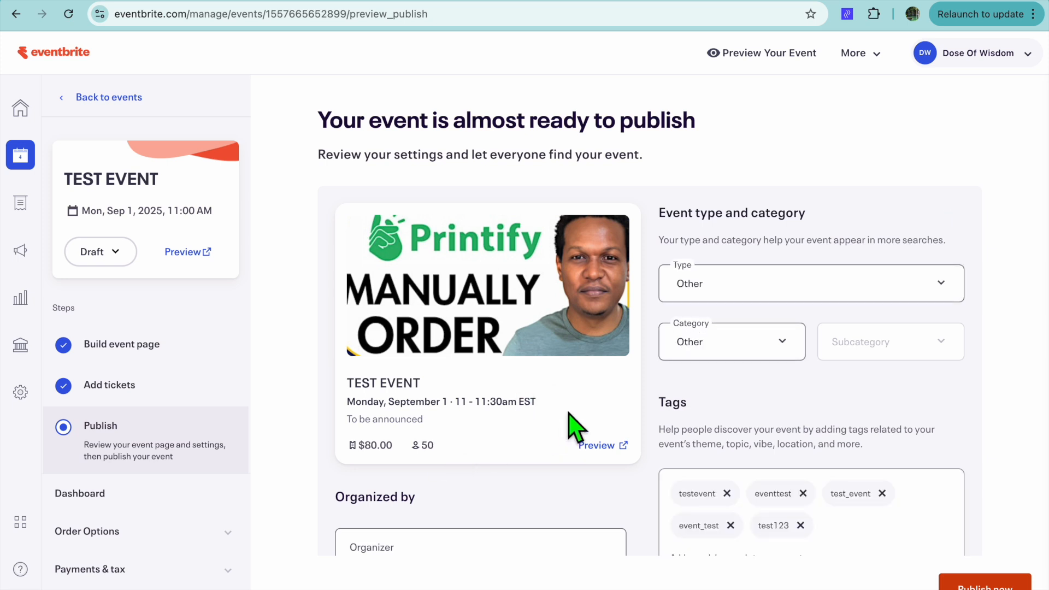
click(720, 287)
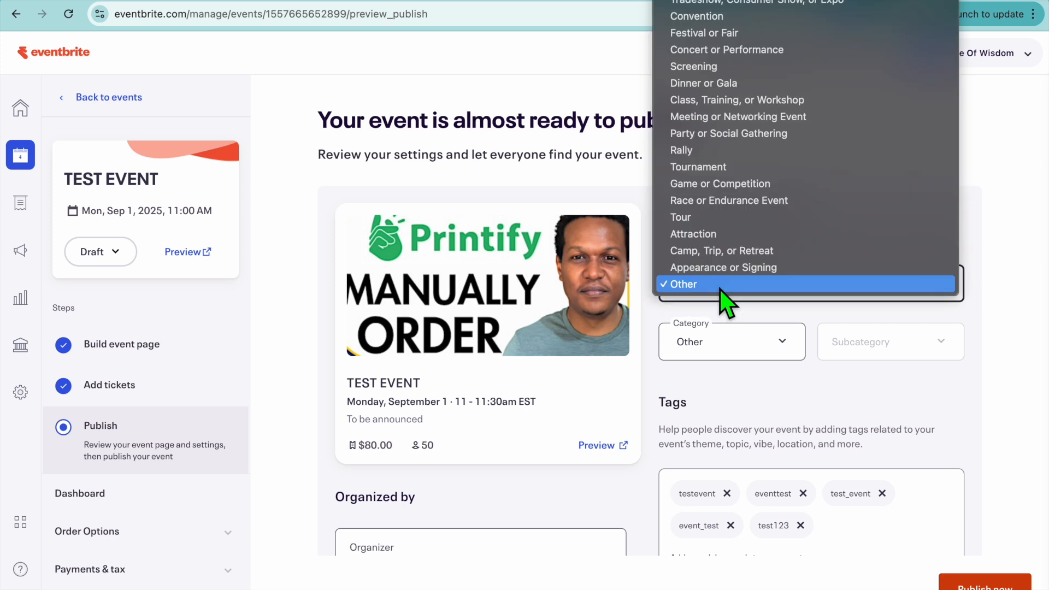
click(723, 21)
click(775, 344)
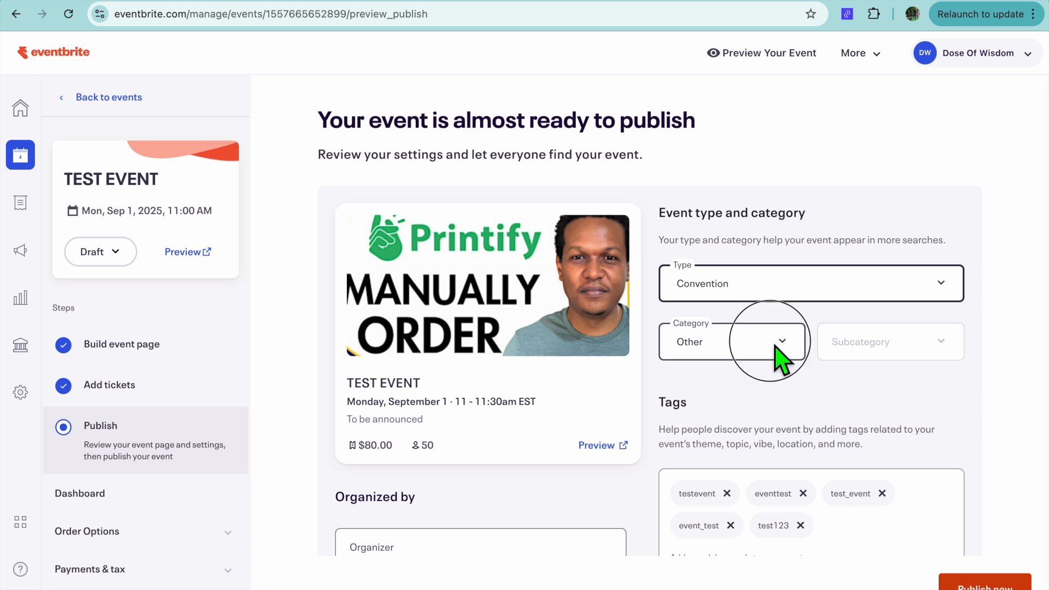
click(769, 326)
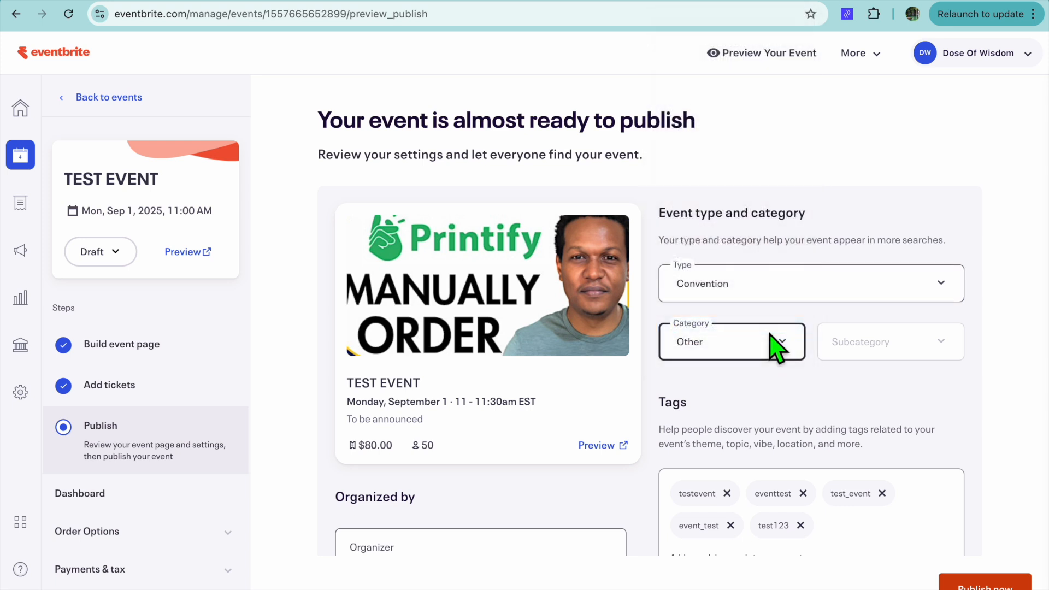
scroll(773, 429, down, 3)
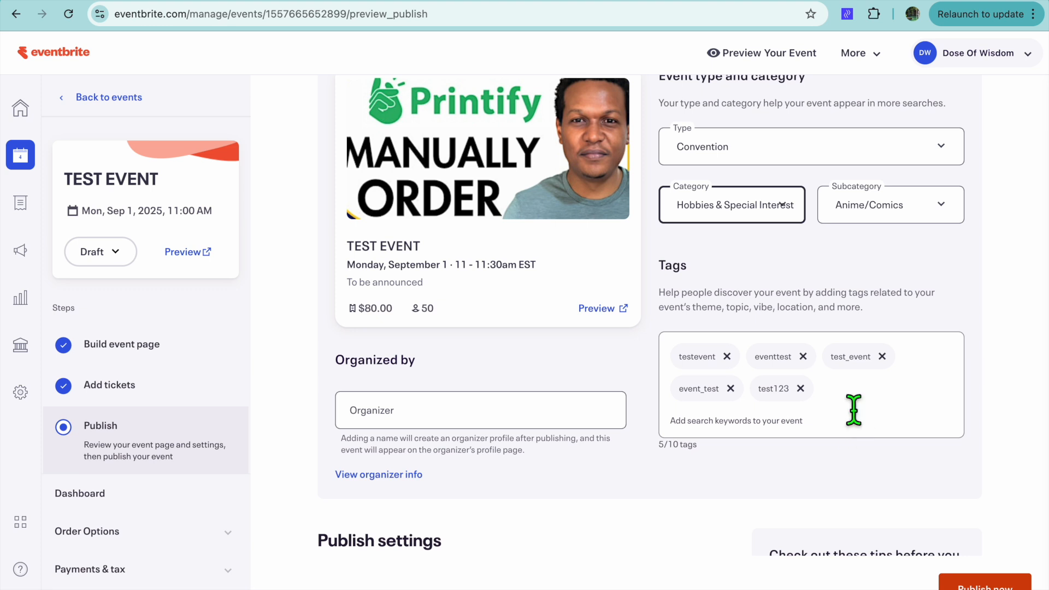
click(851, 405)
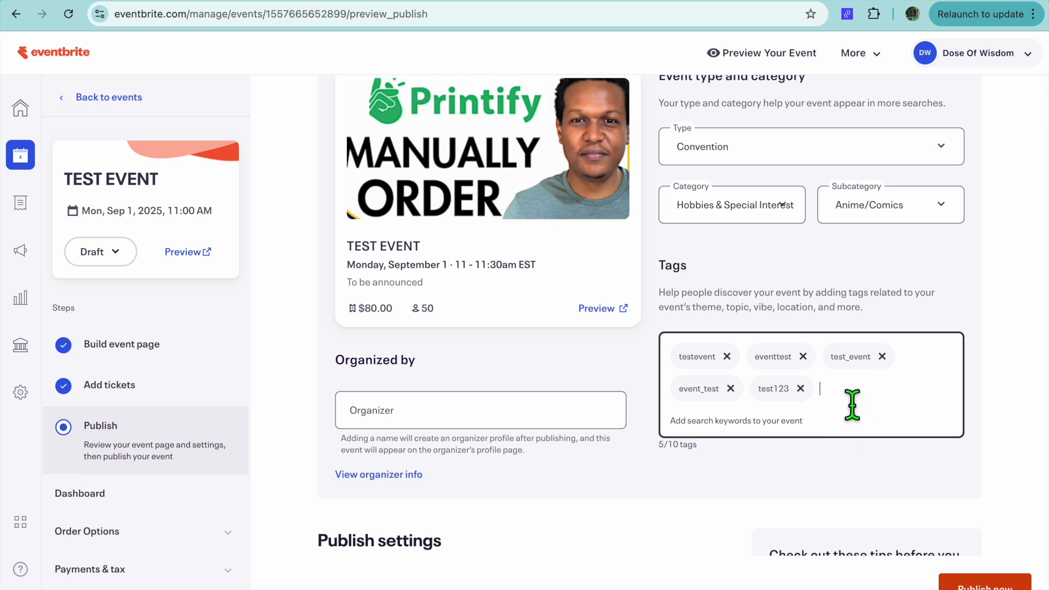
Step: Make the event private in the publish settings, with Anyone with the link as the audience
scroll(708, 482, down, 5)
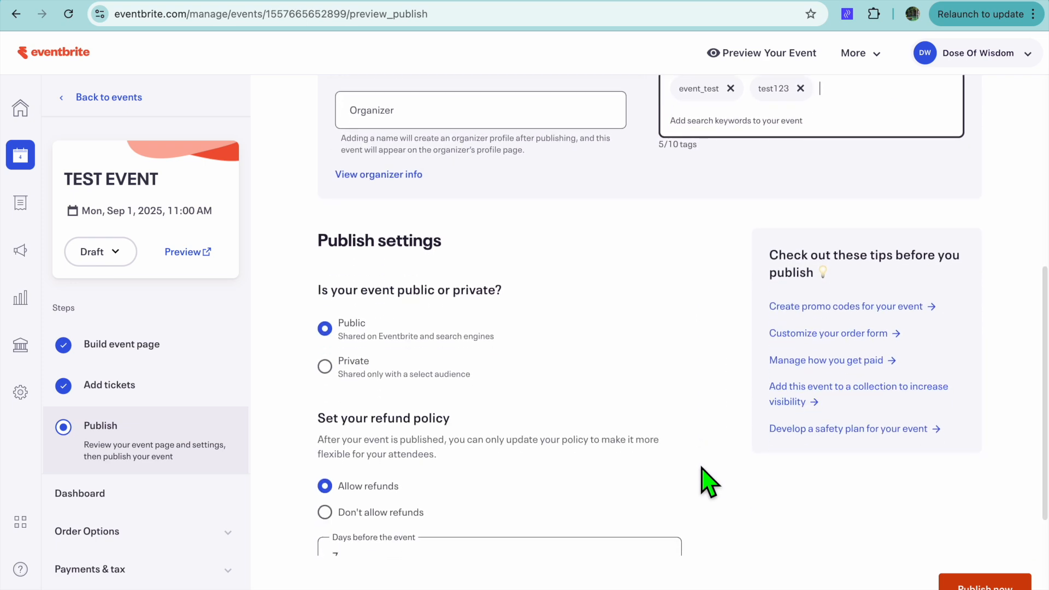
scroll(709, 482, down, 3)
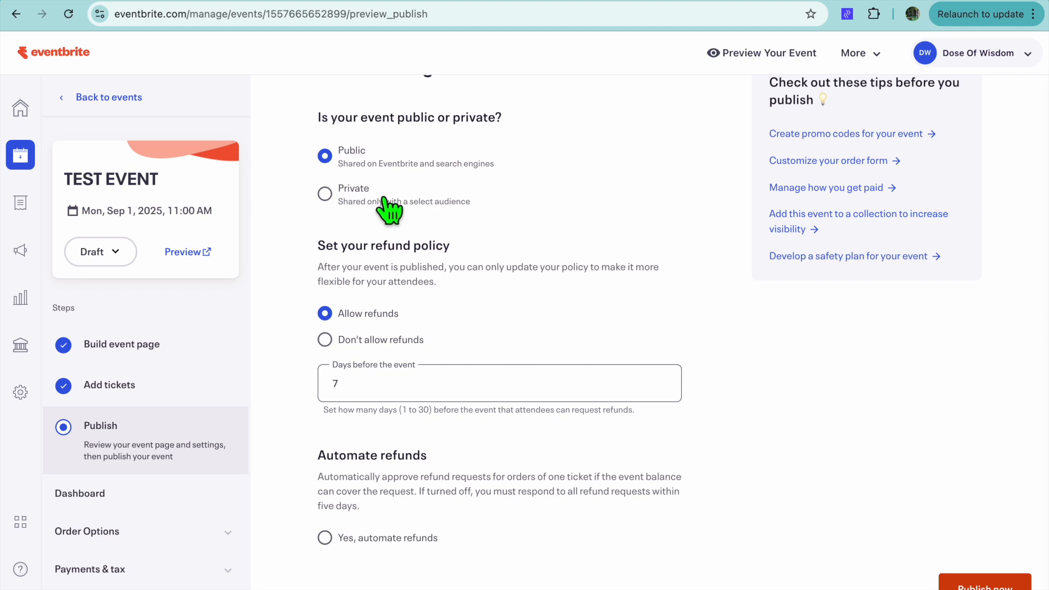
click(325, 193)
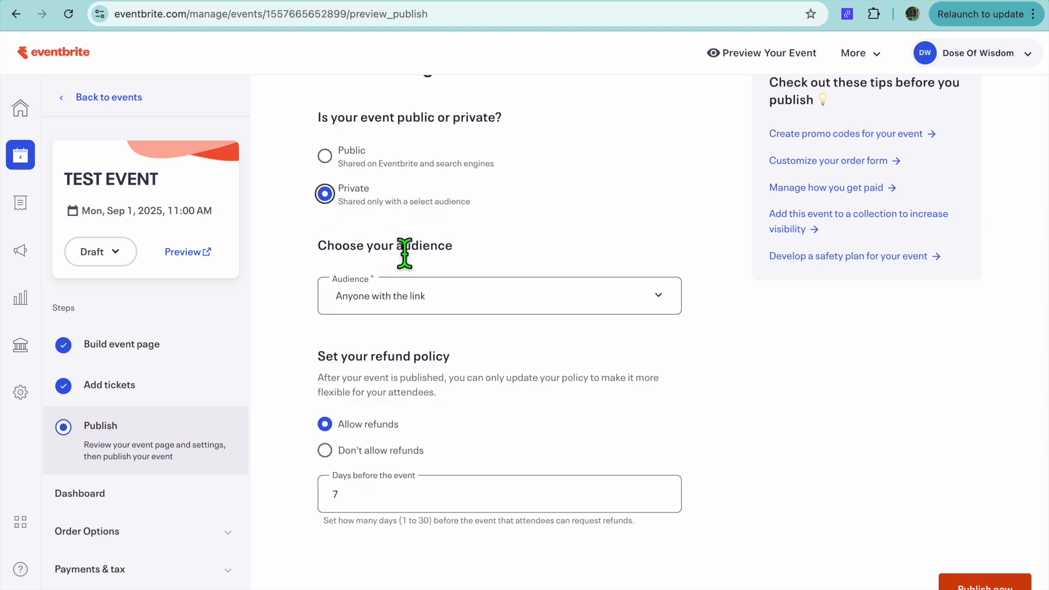
click(515, 306)
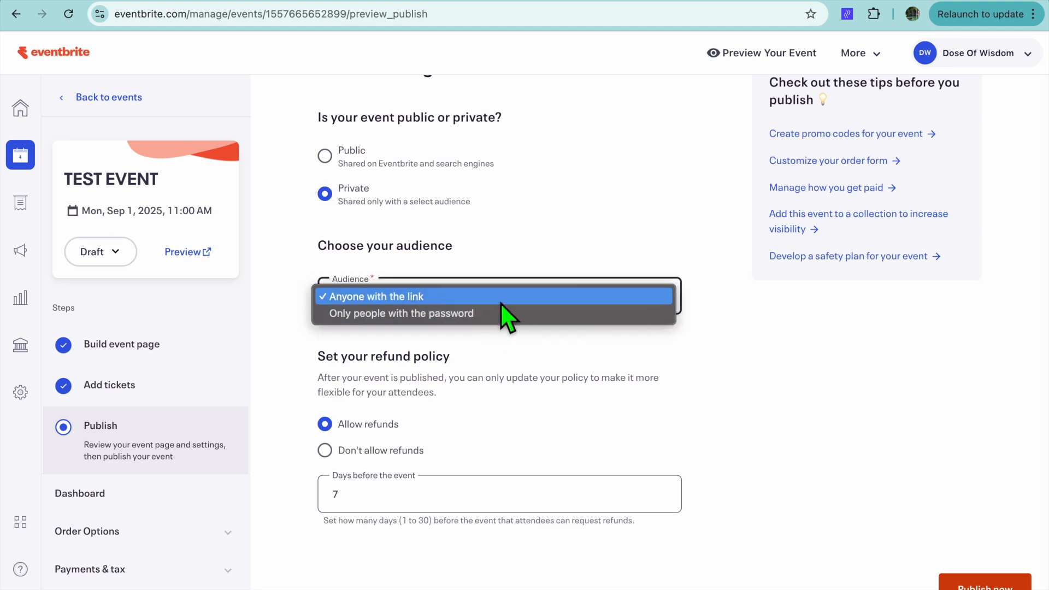
click(501, 301)
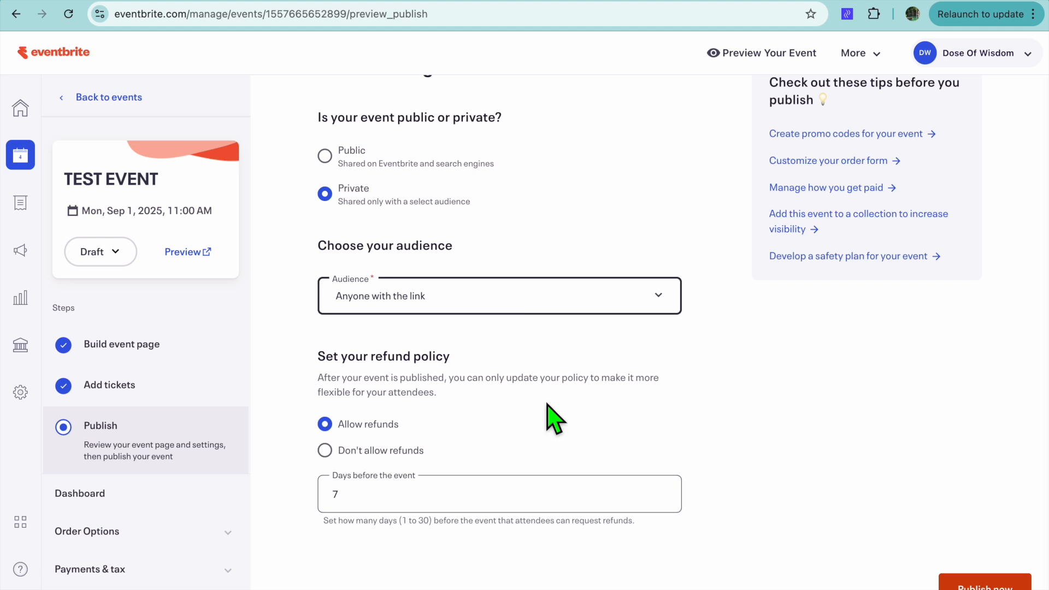
Step: Review the refund policy, automated refunds and future public sharing options, and publish the event
scroll(548, 405, down, 3)
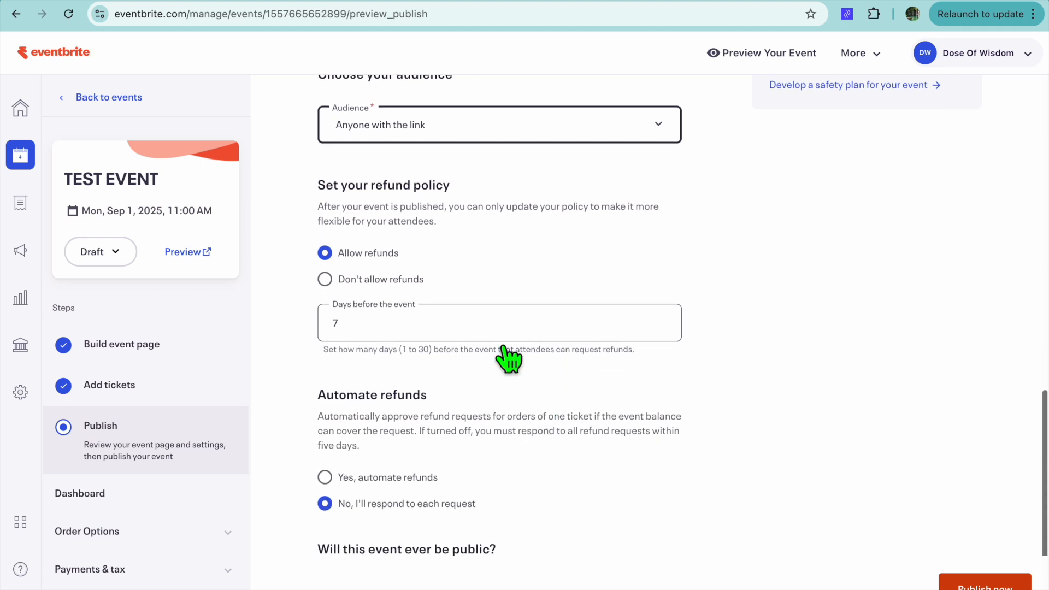
click(433, 318)
scroll(433, 318, down, 2)
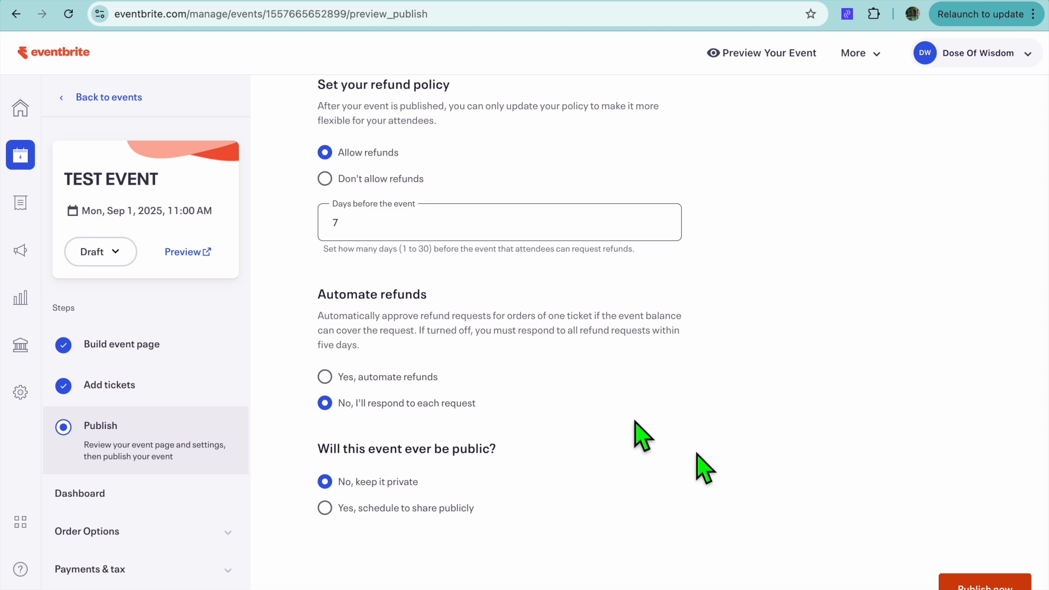
click(978, 583)
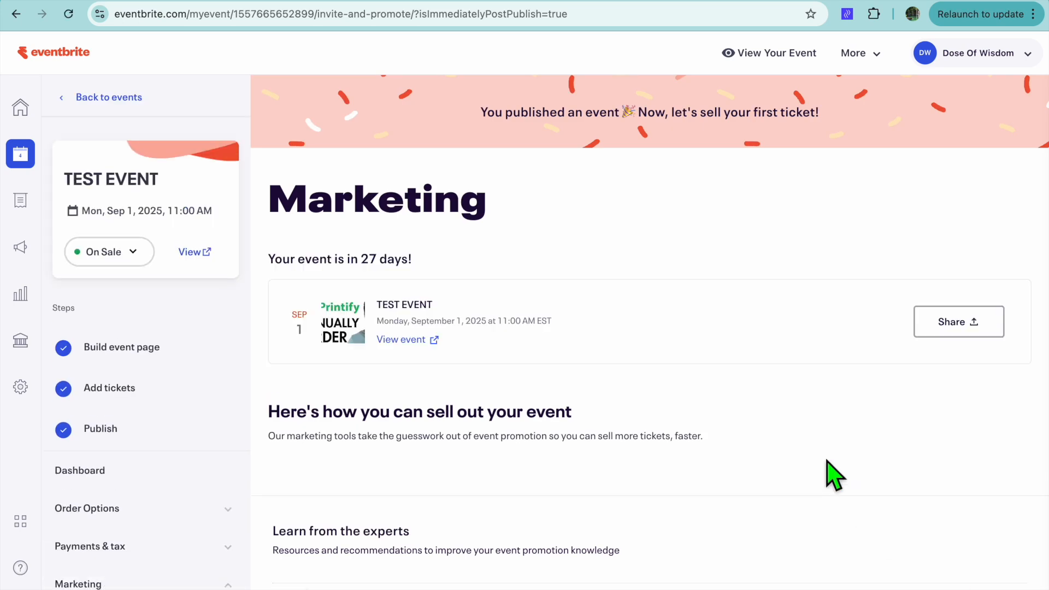
scroll(845, 412, down, 1)
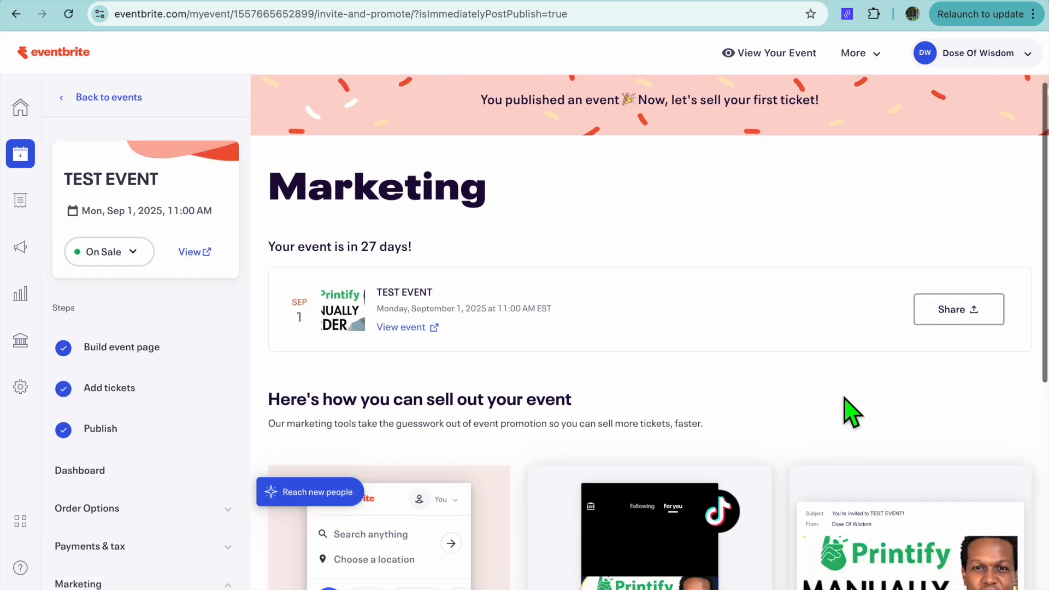
Step: Check the sharing options for TEST EVENT and look through its public event page
click(956, 293)
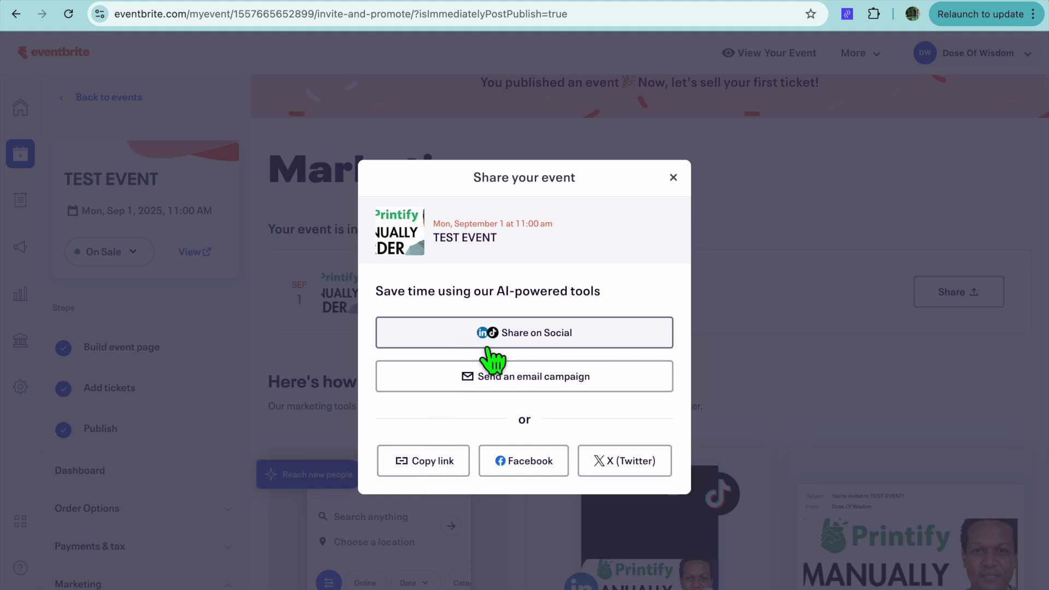
click(674, 180)
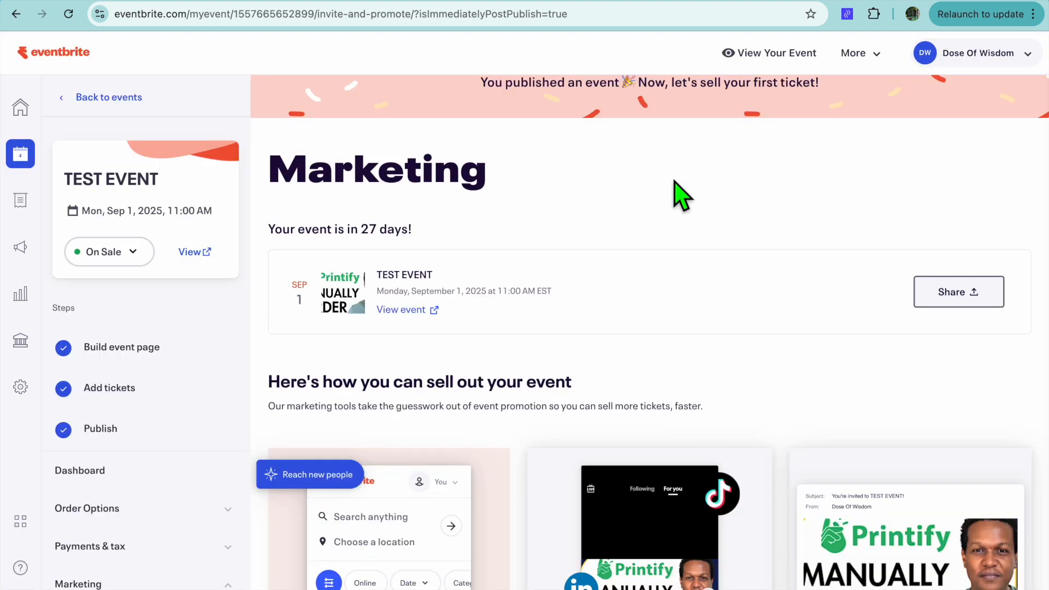
click(413, 311)
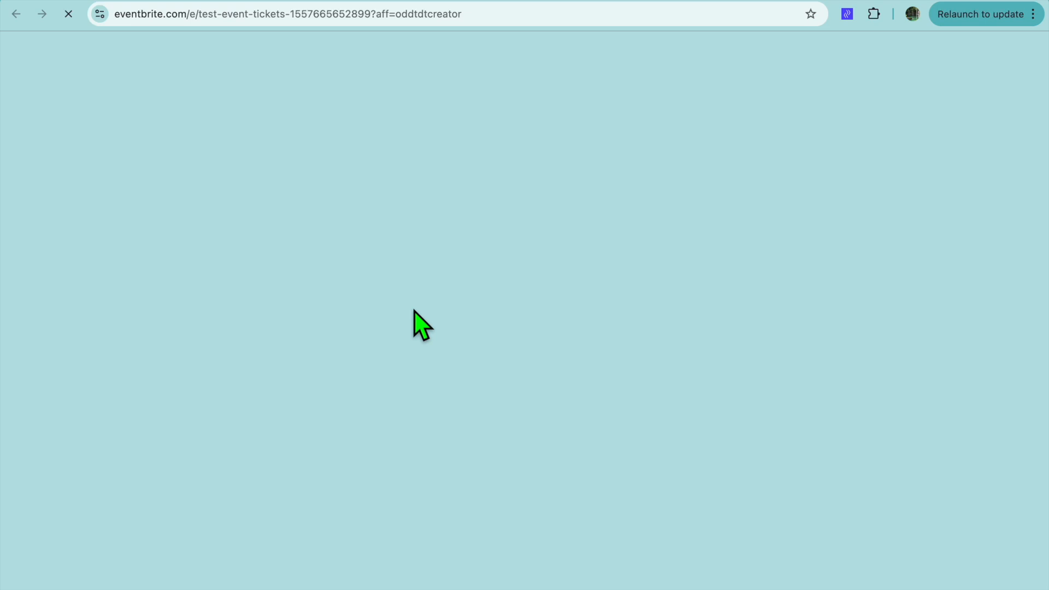
scroll(538, 300, down, 10)
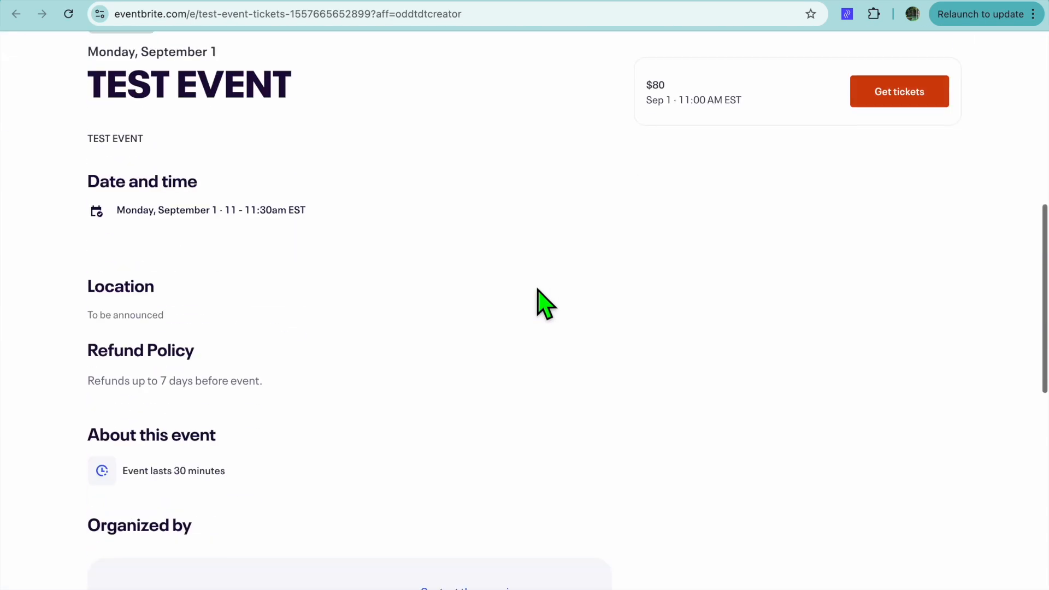
scroll(542, 304, up, 9)
scroll(539, 300, up, 2)
scroll(539, 300, down, 5)
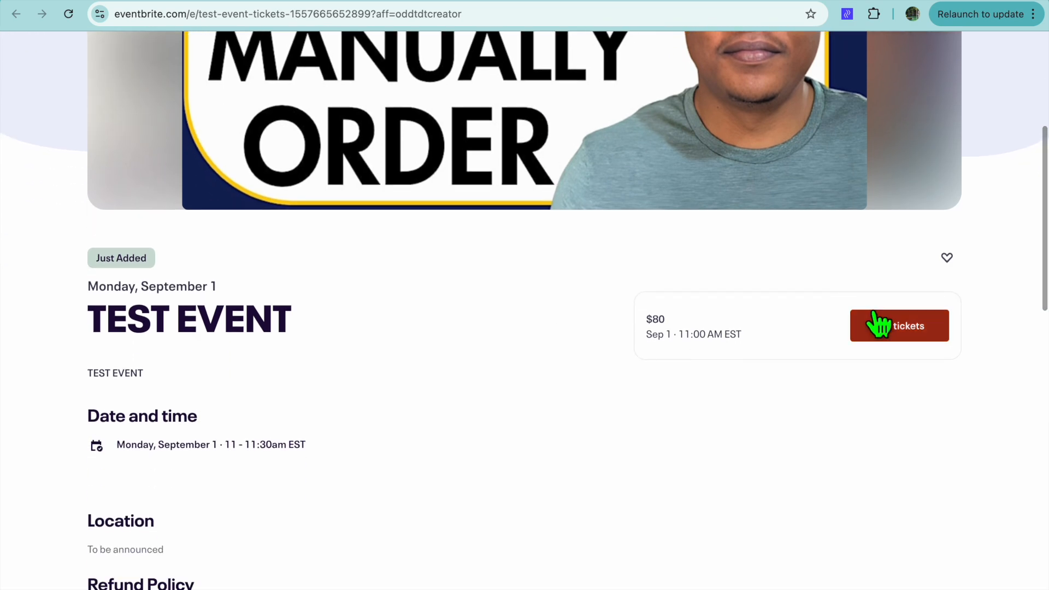
Step: Preview the checkout for one General Admission ticket, review its billing and payment options, and leave without ordering to return to the marketing page
click(879, 317)
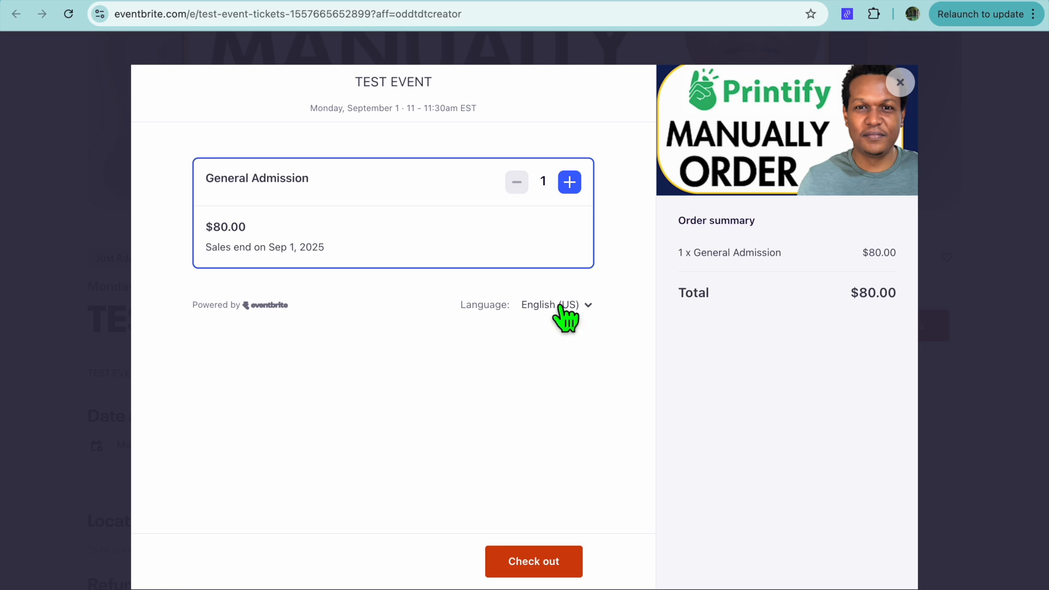
click(569, 574)
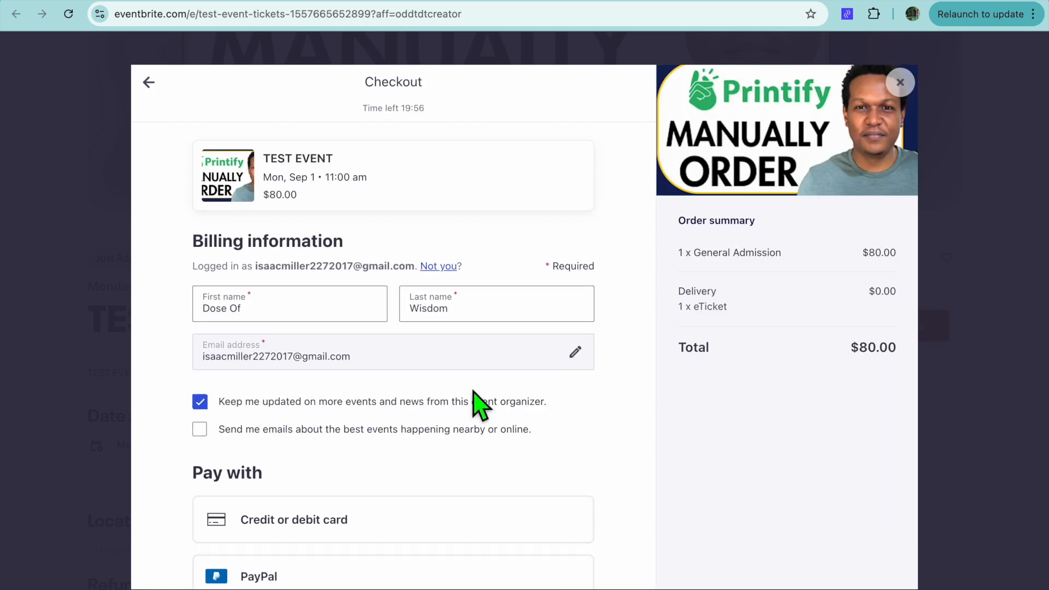
scroll(475, 393, down, 5)
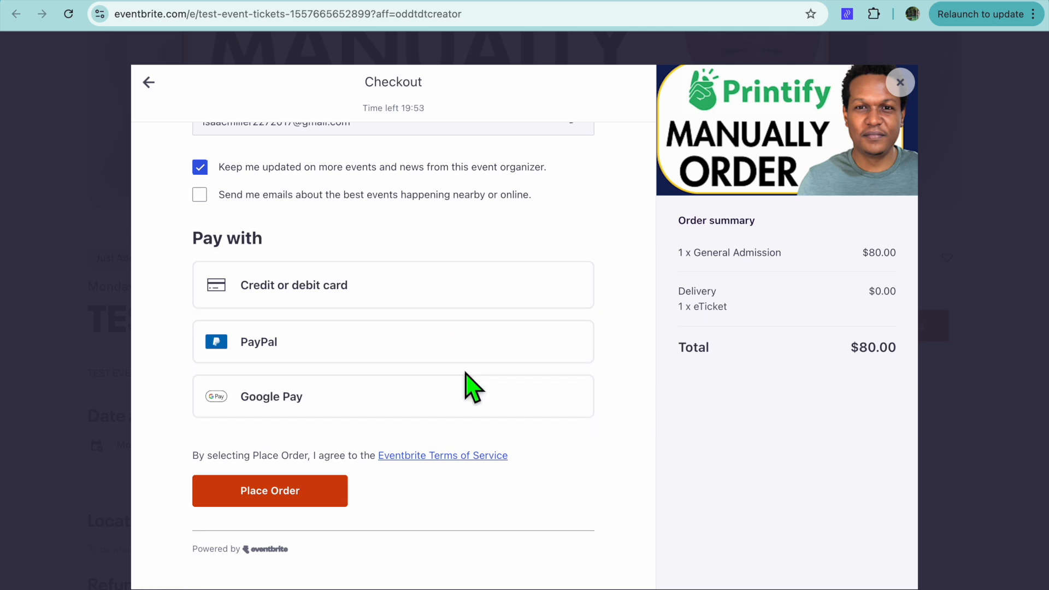
click(899, 83)
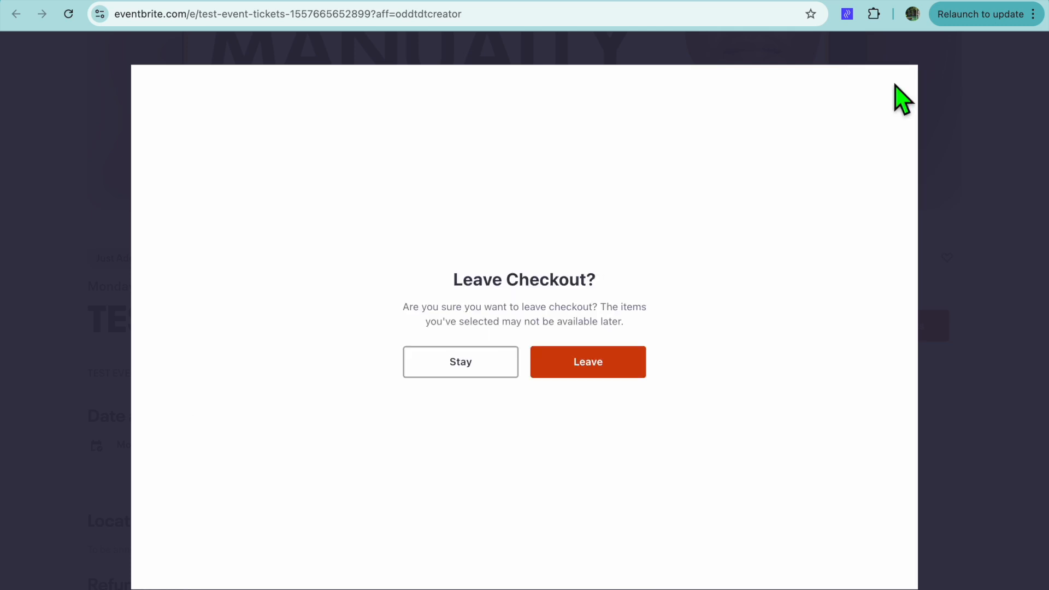
click(464, 365)
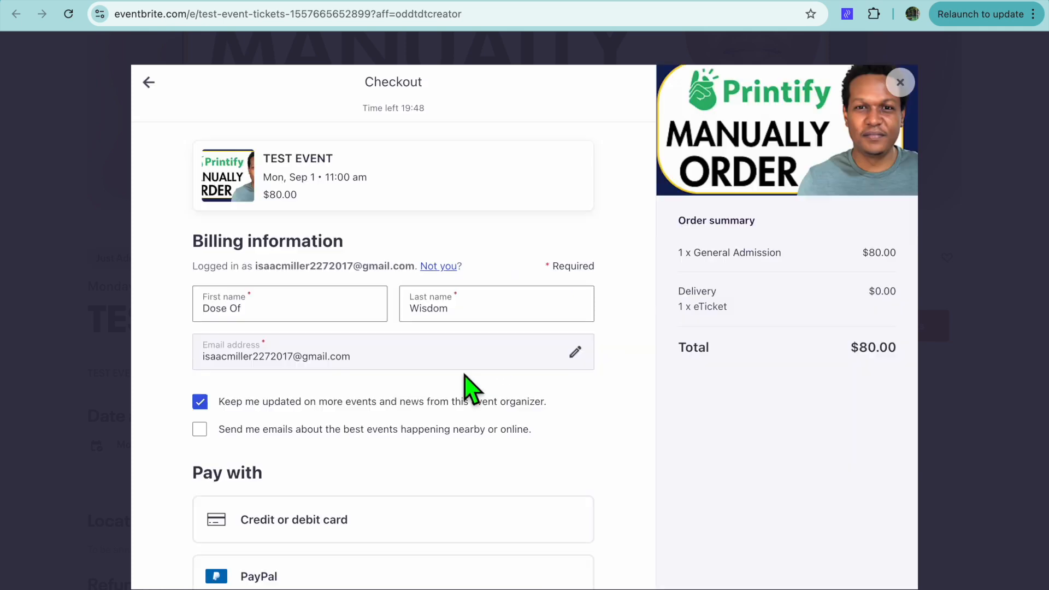
click(899, 83)
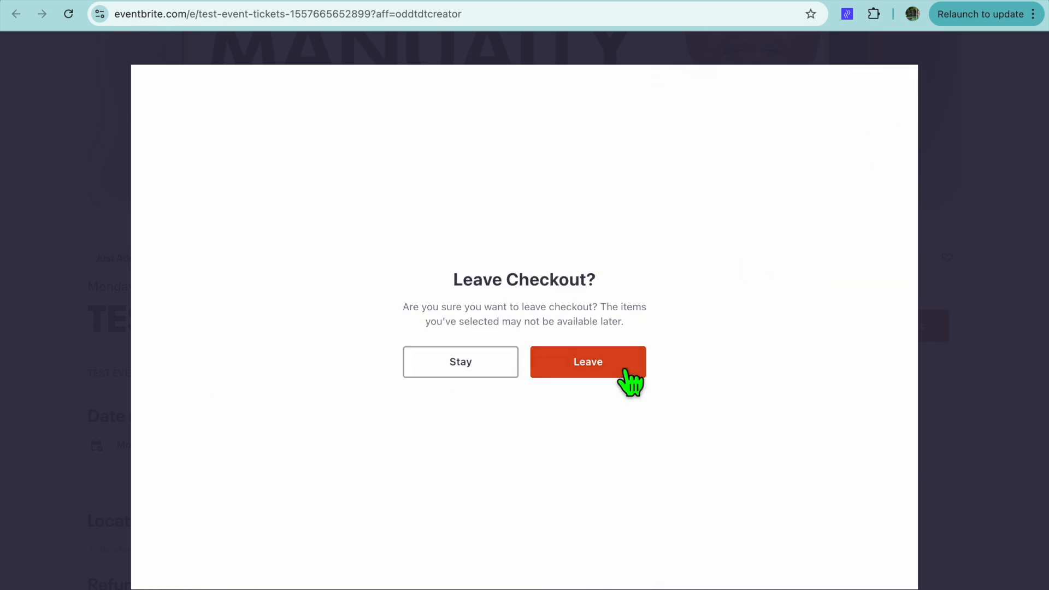
click(588, 362)
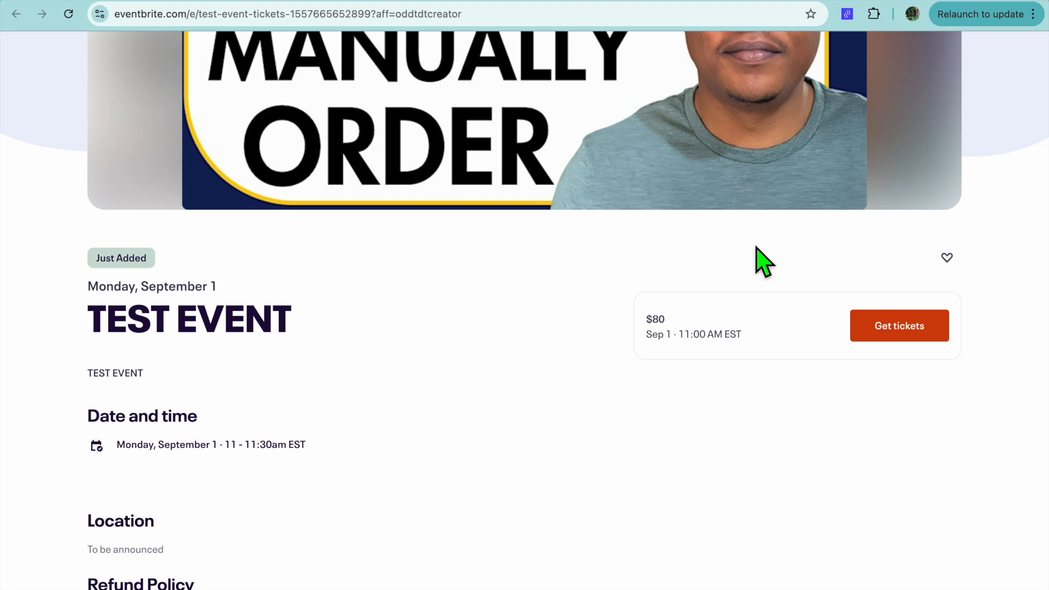
click(950, 0)
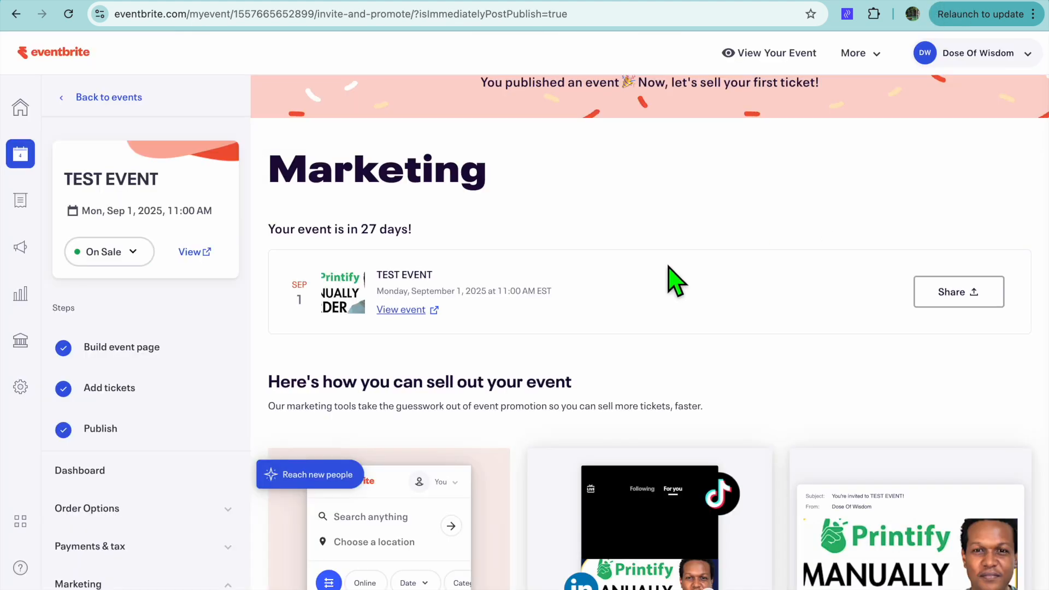
Step: Open the event's Embedded Checkout marketing settings and set the checkout appearance to Embedded within the content on the page
scroll(268, 400, down, 3)
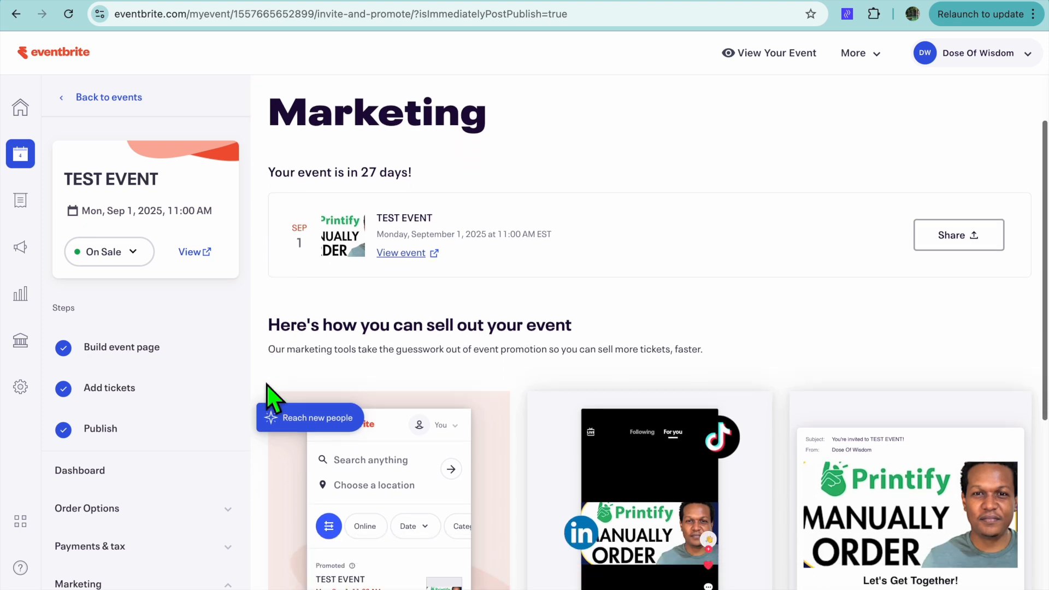
scroll(160, 457, down, 3)
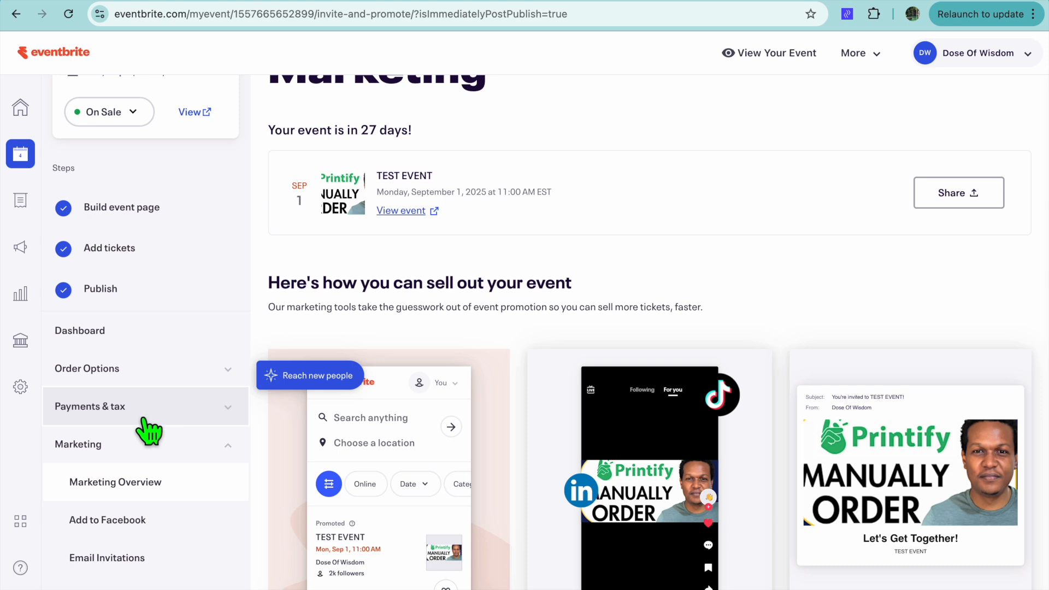
scroll(173, 543, down, 4)
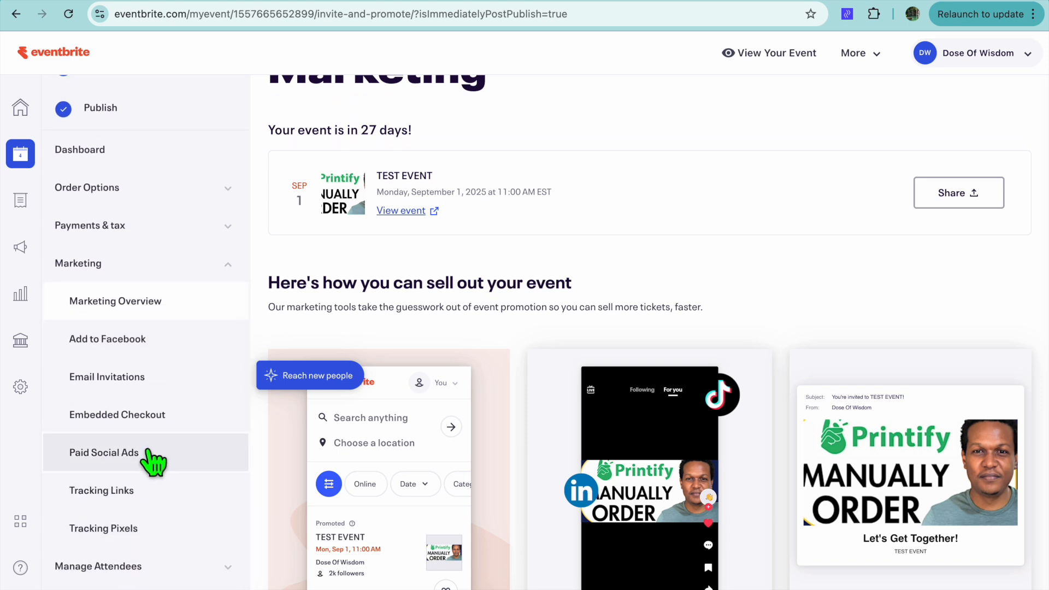
click(145, 416)
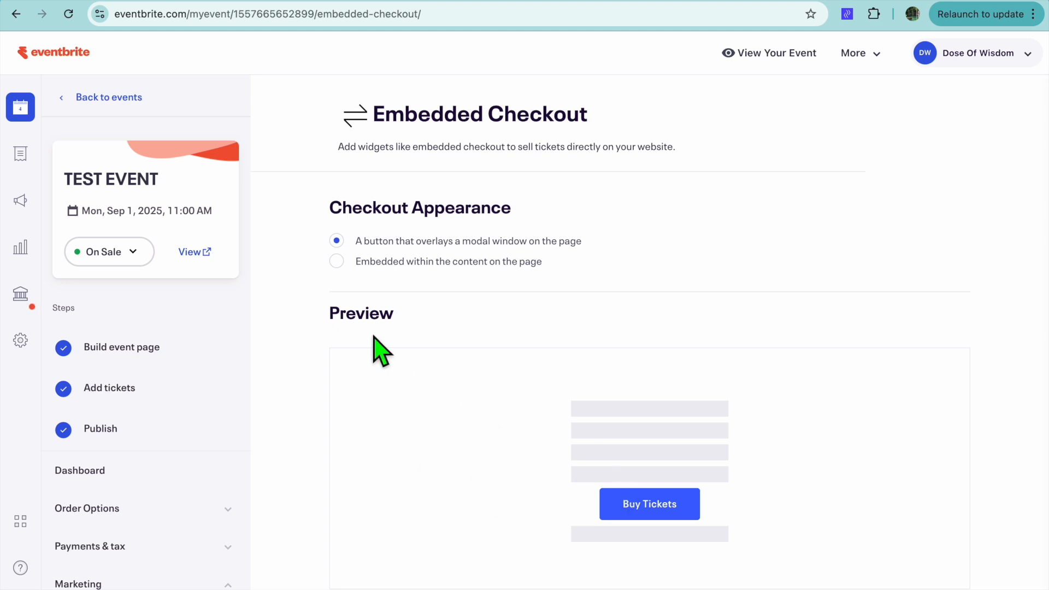
click(337, 261)
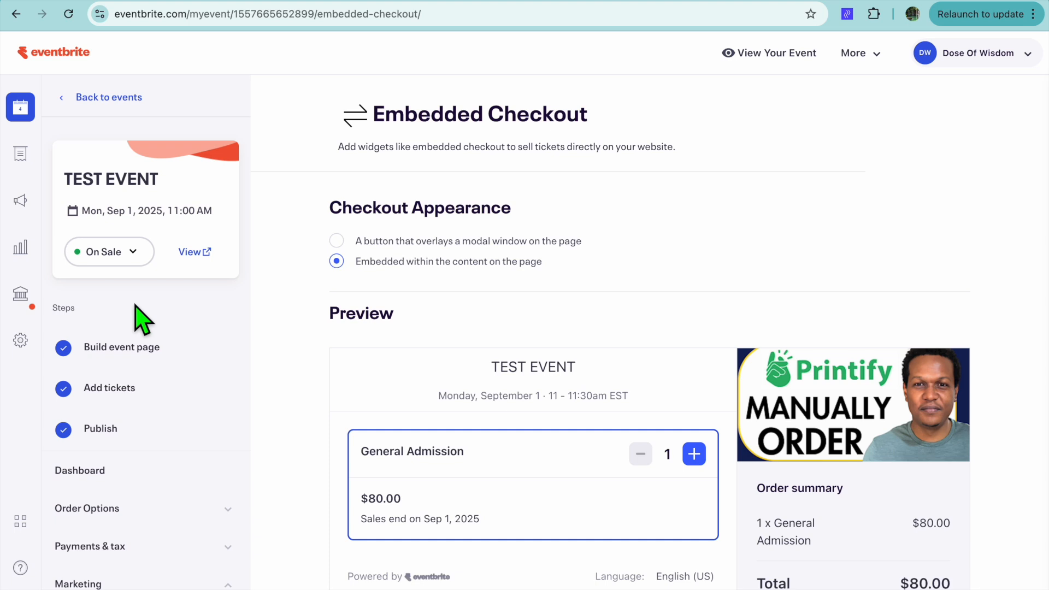
Step: Go to the organization's finance section and examine the fields required in the organization profile form
mouse_move(21, 303)
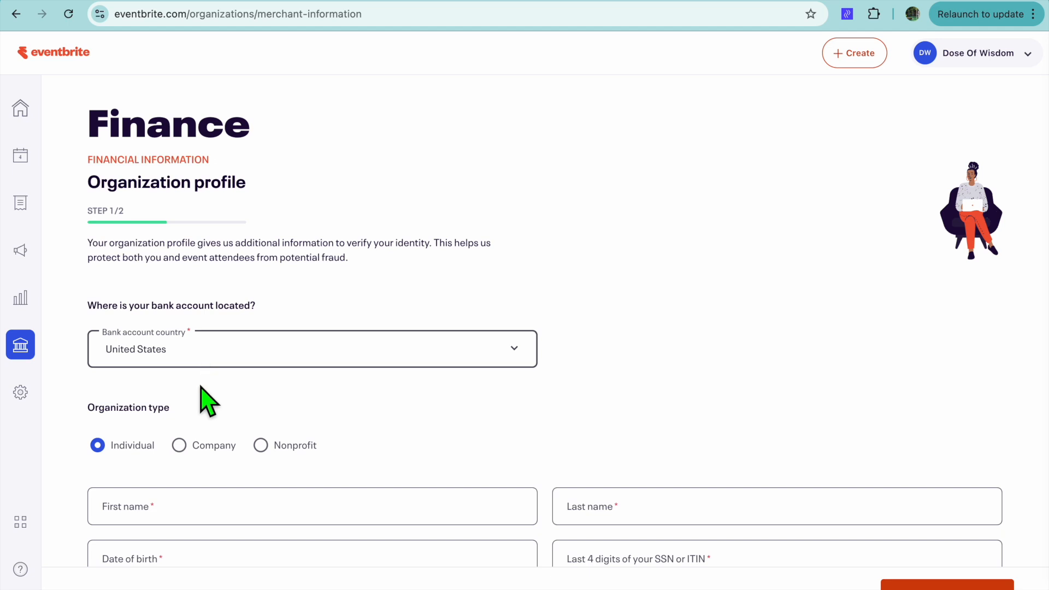
scroll(197, 420, down, 4)
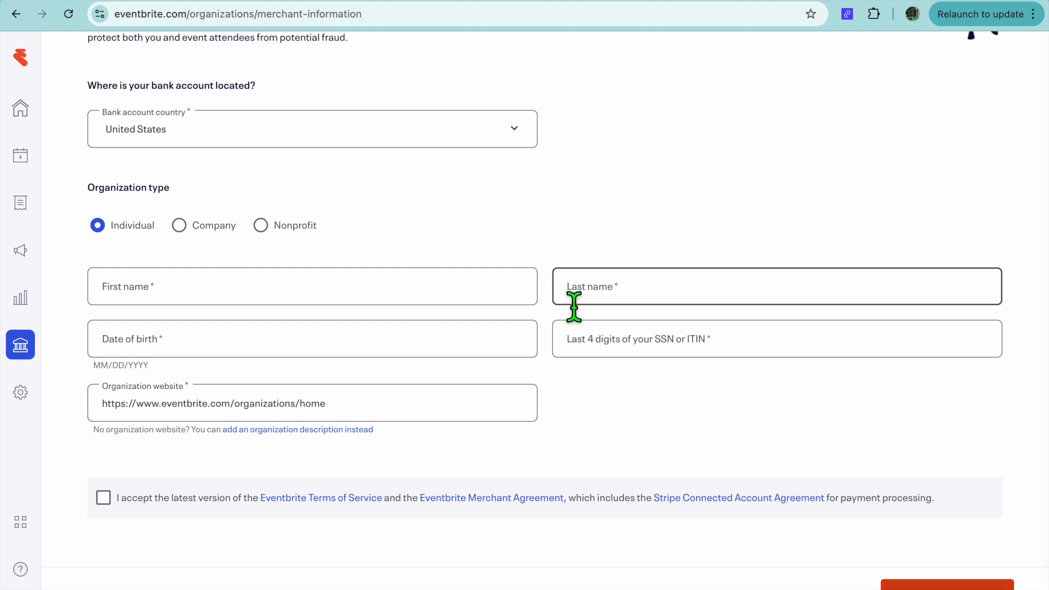
scroll(574, 305, up, 4)
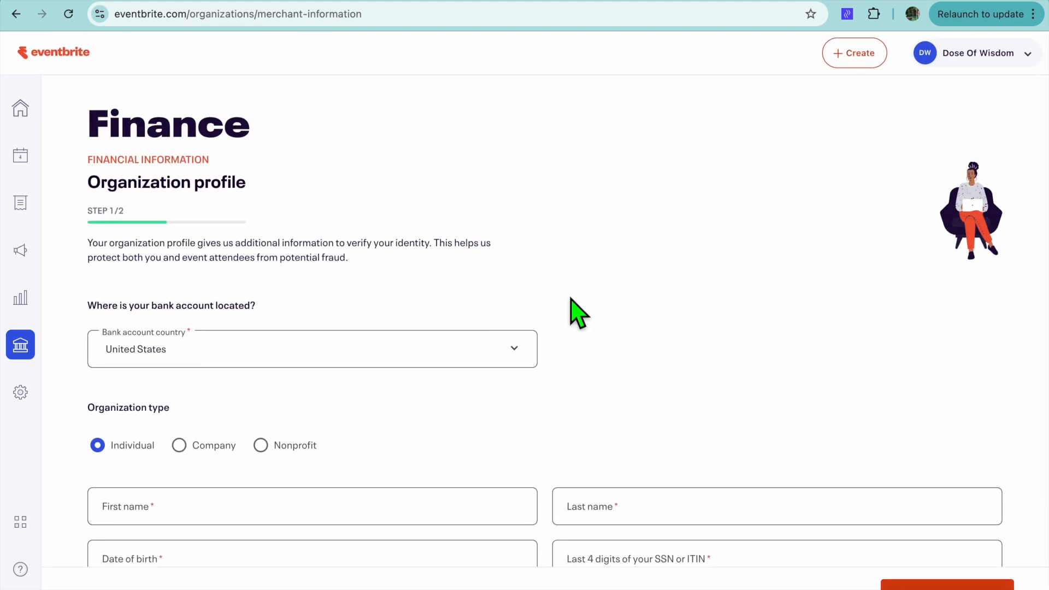